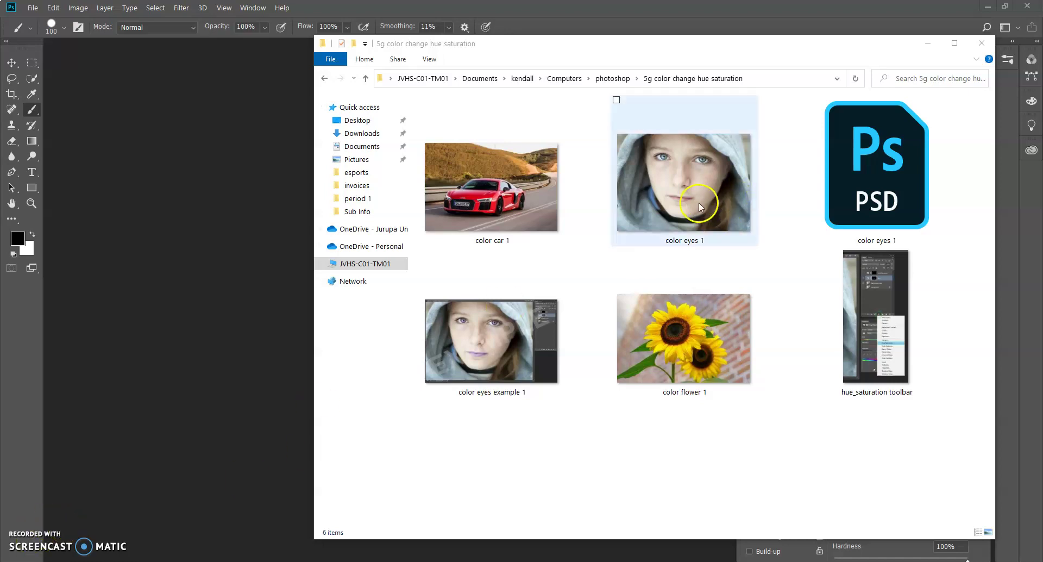
Drag color eyes 1.jpg from the 5g color change hue saturation folder into Photoshop
{"action": "left_click_drag", "start_coordinate": [699, 206], "coordinate": [246, 264]}
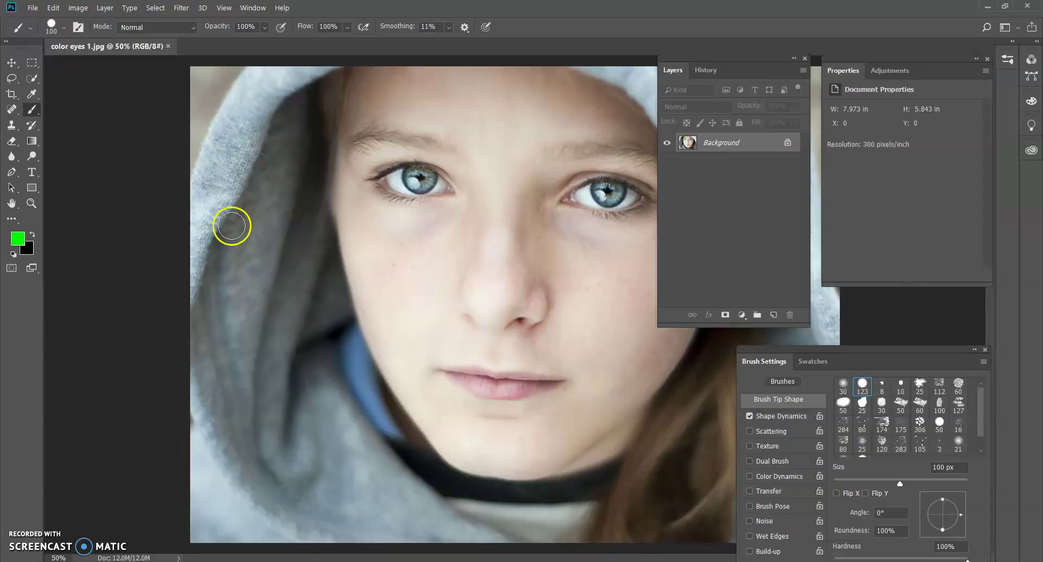
Float the color eyes 1 image in its own window and place the Layers panel beside it
{"action": "left_click", "coordinate": [110, 49]}
{"action": "left_click_drag", "start_coordinate": [109, 49], "coordinate": [116, 61]}
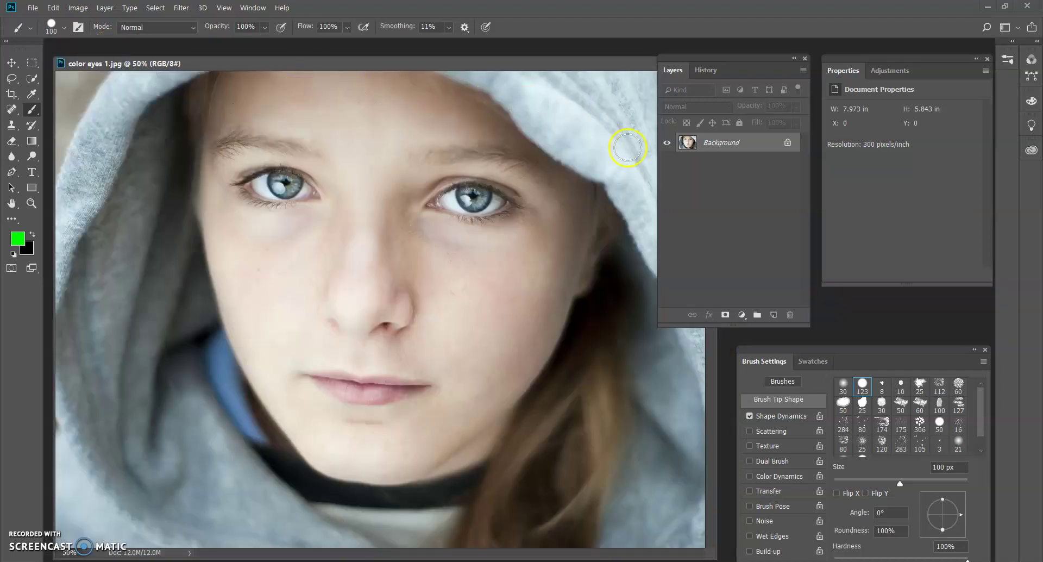
{"action": "left_click_drag", "start_coordinate": [737, 60], "coordinate": [804, 127]}
{"action": "left_click_drag", "start_coordinate": [630, 69], "coordinate": [632, 64]}
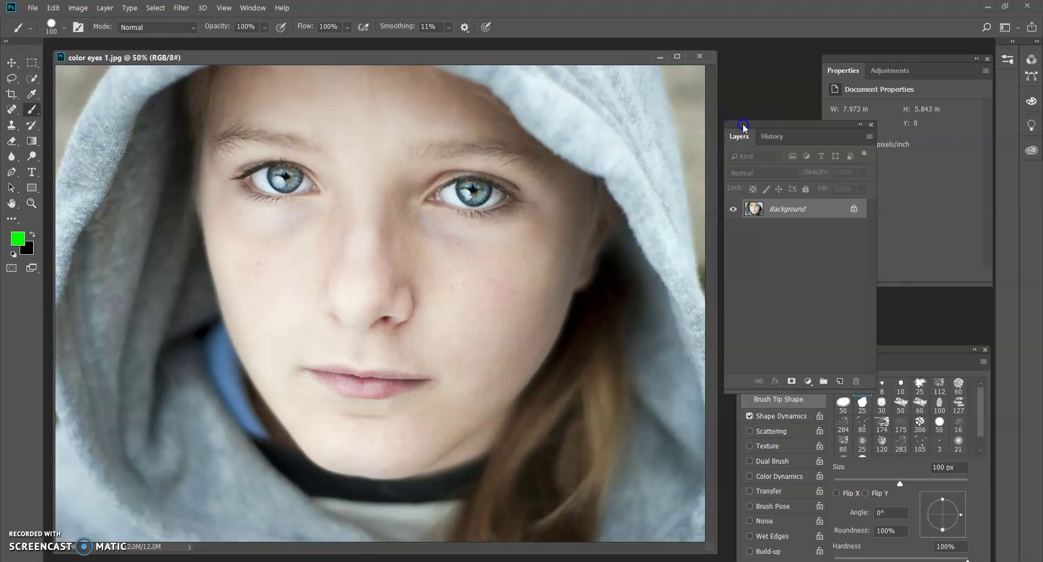
{"action": "mouse_move", "coordinate": [744, 126]}
{"action": "left_mouse_down"}
{"action": "mouse_move", "coordinate": [669, 83]}
{"action": "mouse_move", "coordinate": [671, 69]}
{"action": "left_mouse_up"}
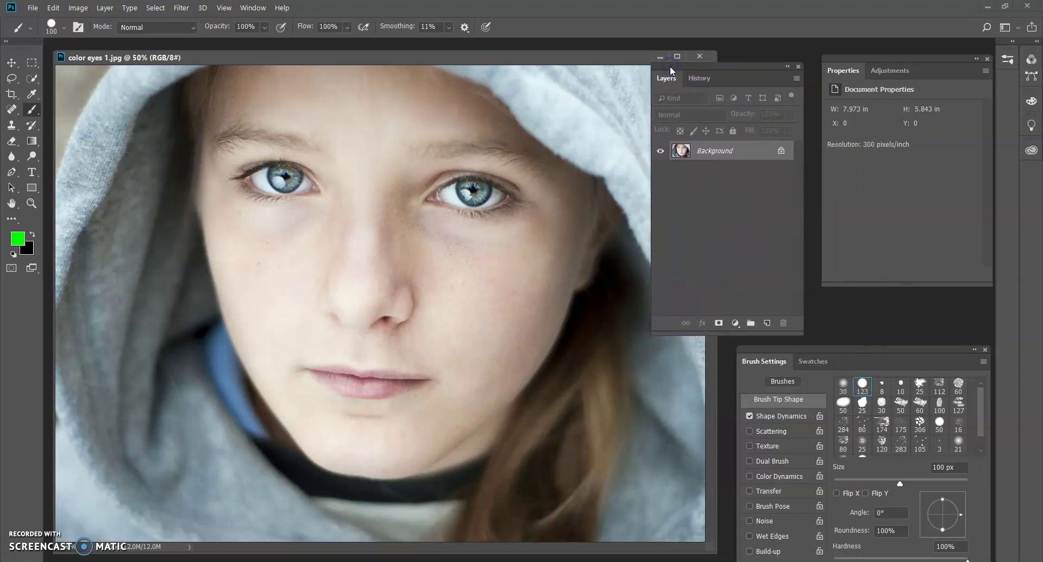
Zoom in on the left eye and select its blue iris with a size-50 Quick Selection brush
{"action": "left_click", "coordinate": [33, 80]}
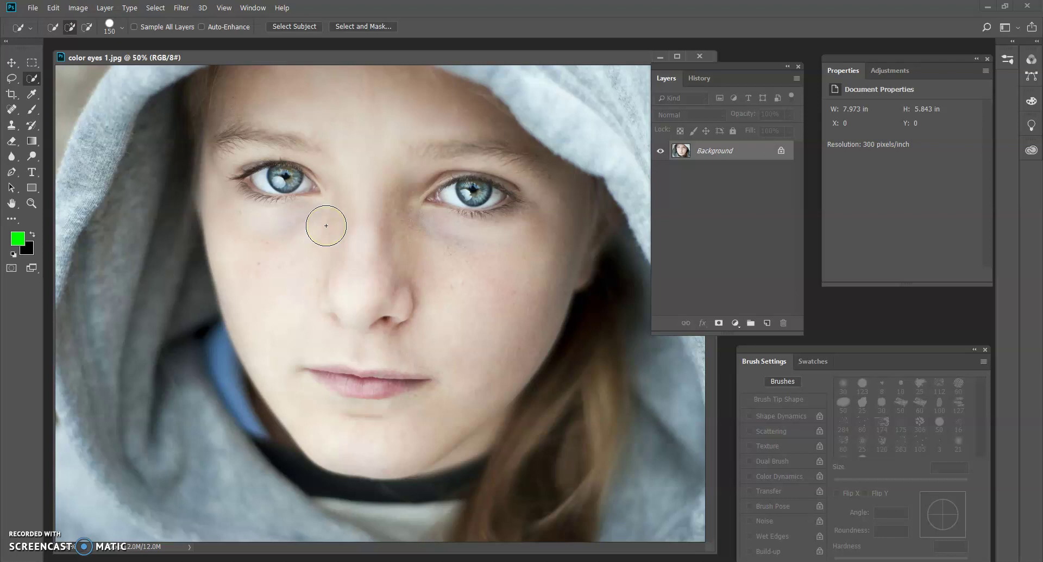
{"action": "key", "text": "z"}
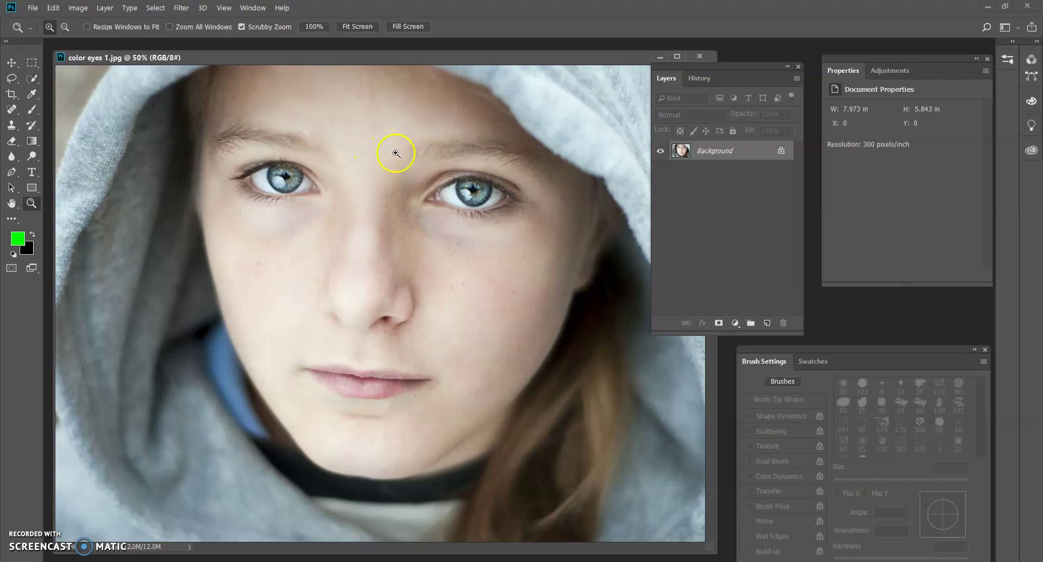
{"action": "left_click_drag", "start_coordinate": [399, 155], "coordinate": [457, 212]}
{"action": "left_click_drag", "start_coordinate": [544, 245], "coordinate": [386, 280]}
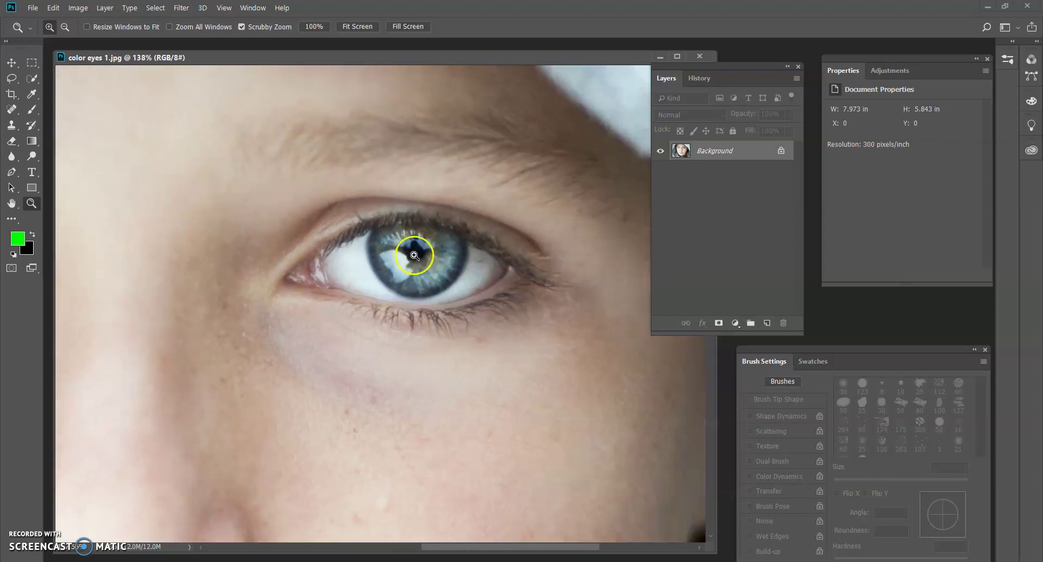
{"action": "key", "text": "w"}
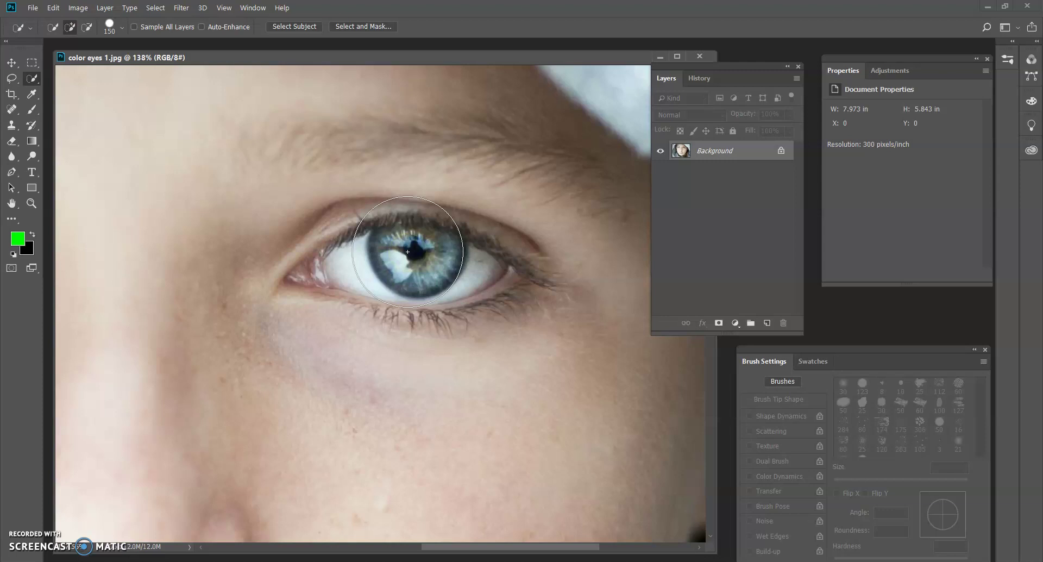
{"action": "key", "text": "bracketleft"}
{"action": "key", "text": "bracketleft"}
{"action": "key", "text": "bracketleft"}
{"action": "key", "text": "bracketleft"}
{"action": "key", "text": "bracketleft"}
{"action": "key", "text": "bracketleft"}
{"action": "key", "text": "bracketleft"}
{"action": "mouse_move", "coordinate": [402, 262]}
{"action": "left_mouse_down"}
{"action": "mouse_move", "coordinate": [429, 267]}
{"action": "mouse_move", "coordinate": [452, 250]}
{"action": "mouse_move", "coordinate": [417, 246]}
{"action": "mouse_move", "coordinate": [417, 273]}
{"action": "left_mouse_up"}
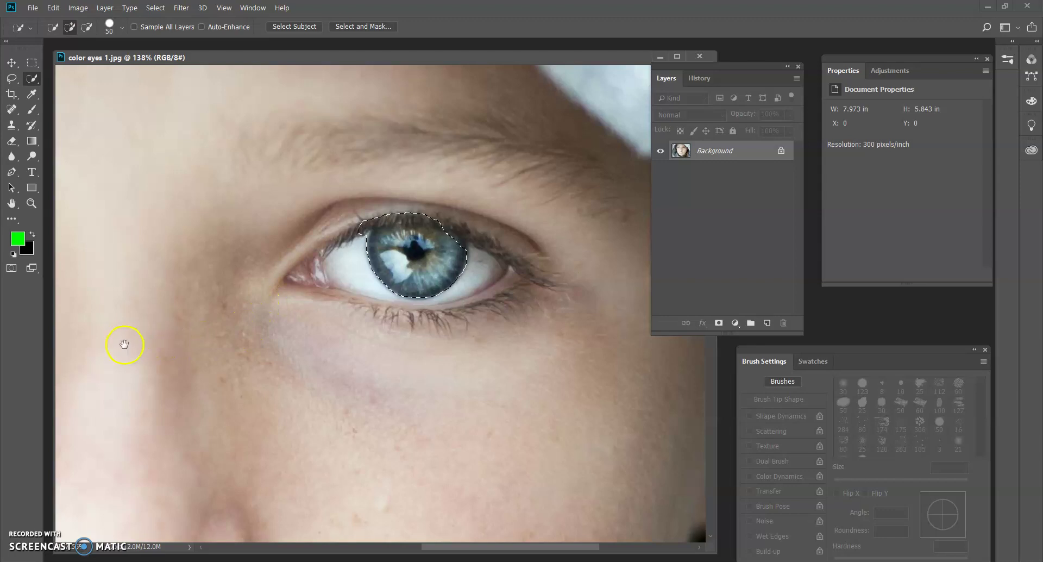
{"action": "left_click_drag", "start_coordinate": [124, 345], "coordinate": [459, 344]}
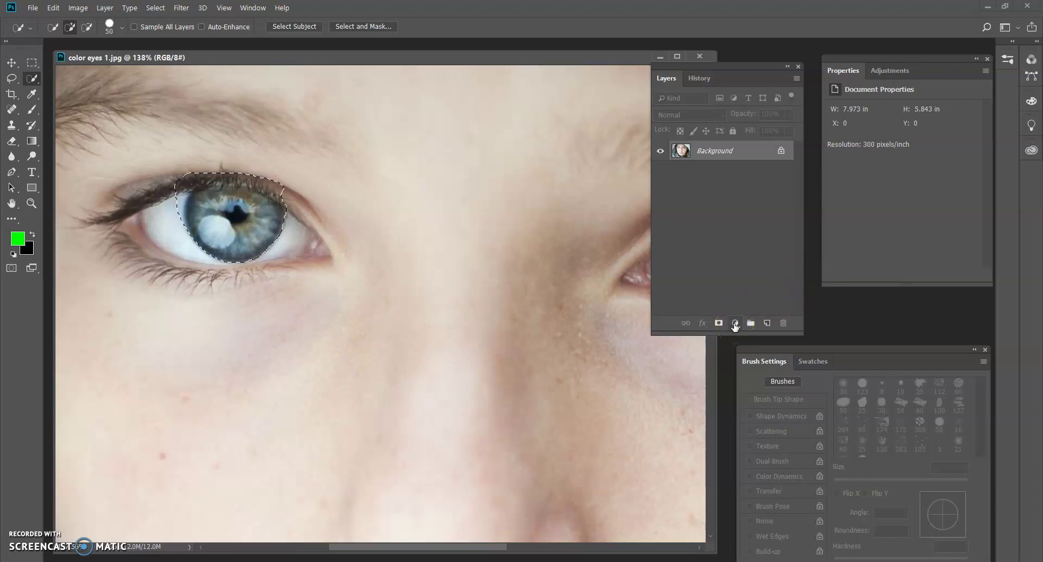
Add an iris-masked Hue/Saturation adjustment layer and set its hue to -174
{"action": "left_click", "coordinate": [735, 324]}
{"action": "left_click_drag", "start_coordinate": [737, 327], "coordinate": [756, 437]}
{"action": "left_click_drag", "start_coordinate": [871, 101], "coordinate": [834, 71]}
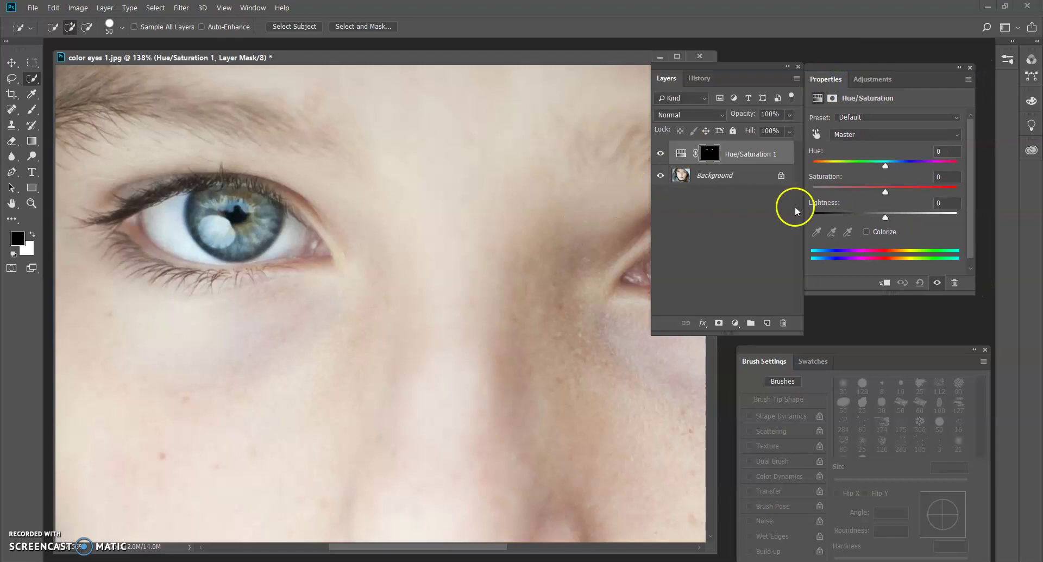
{"action": "left_click_drag", "start_coordinate": [886, 165], "coordinate": [849, 177]}
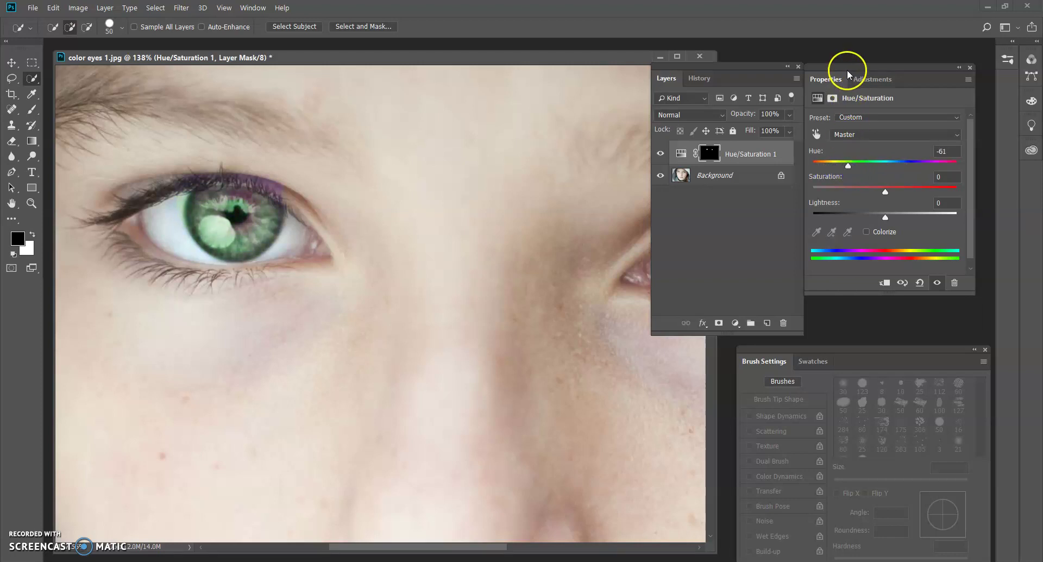
{"action": "left_click_drag", "start_coordinate": [825, 68], "coordinate": [391, 115]}
{"action": "mouse_move", "coordinate": [557, 318]}
{"action": "left_mouse_down"}
{"action": "mouse_move", "coordinate": [577, 389]}
{"action": "mouse_move", "coordinate": [548, 473]}
{"action": "mouse_move", "coordinate": [468, 493]}
{"action": "mouse_move", "coordinate": [461, 505]}
{"action": "mouse_move", "coordinate": [490, 464]}
{"action": "left_mouse_up"}
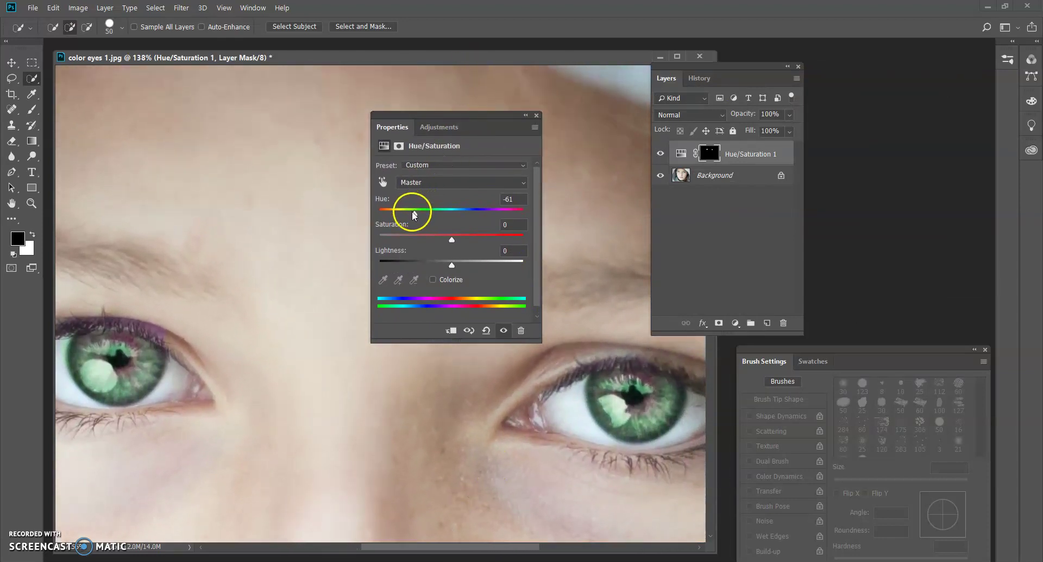
{"action": "left_click_drag", "start_coordinate": [414, 212], "coordinate": [381, 221]}
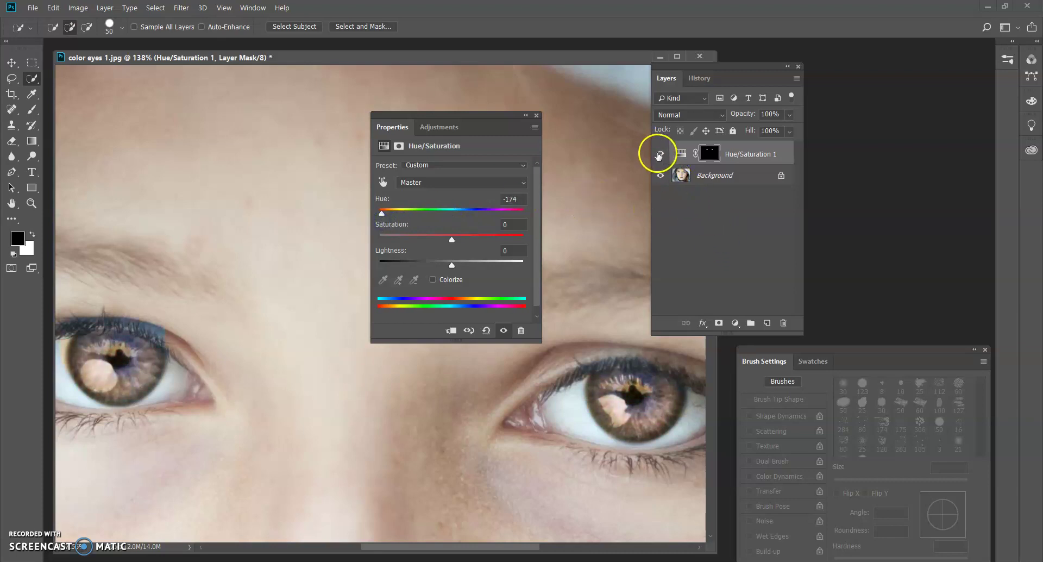
Set the iris adjustment to Hue +108 and Saturation +54, turning the irises magenta
{"action": "left_click", "coordinate": [659, 155]}
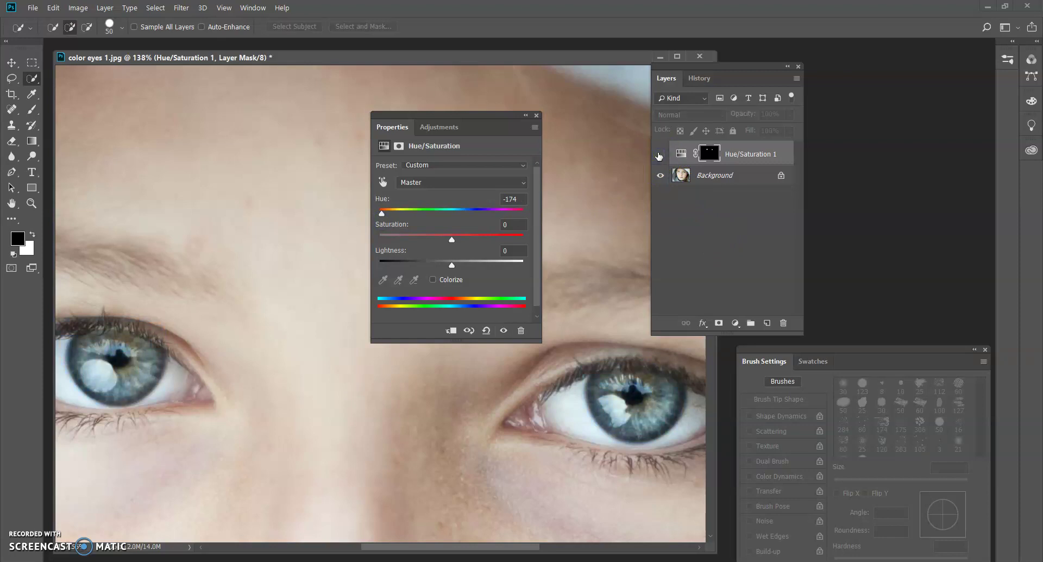
{"action": "left_click", "coordinate": [659, 155]}
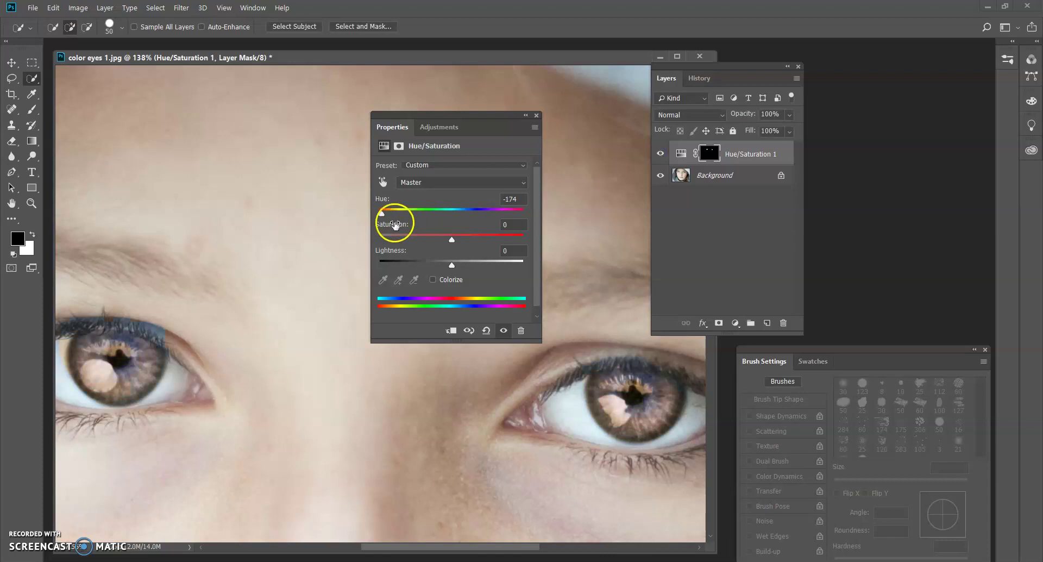
{"action": "left_click_drag", "start_coordinate": [381, 215], "coordinate": [477, 224]}
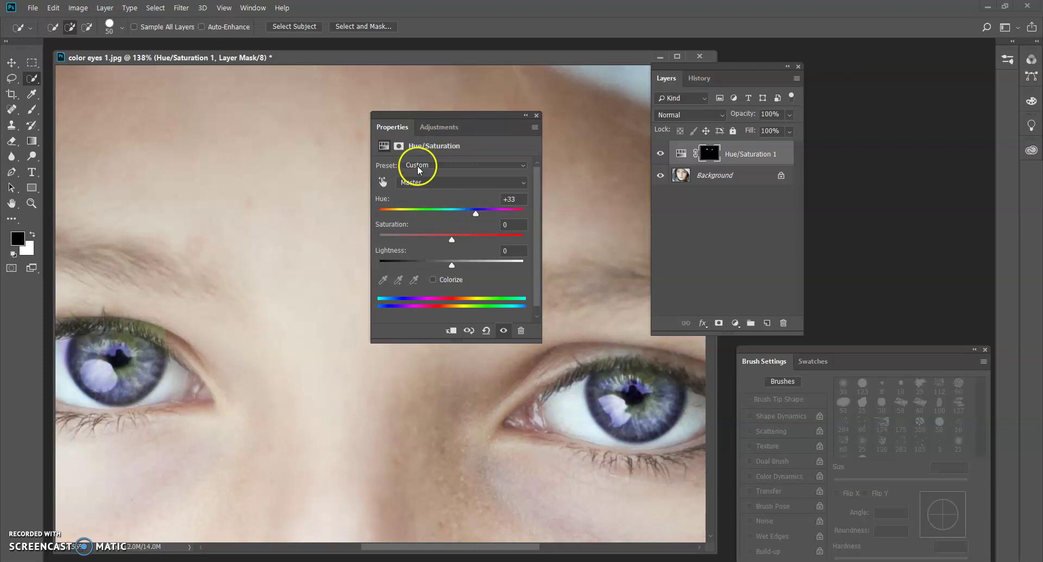
{"action": "left_click_drag", "start_coordinate": [451, 239], "coordinate": [491, 252]}
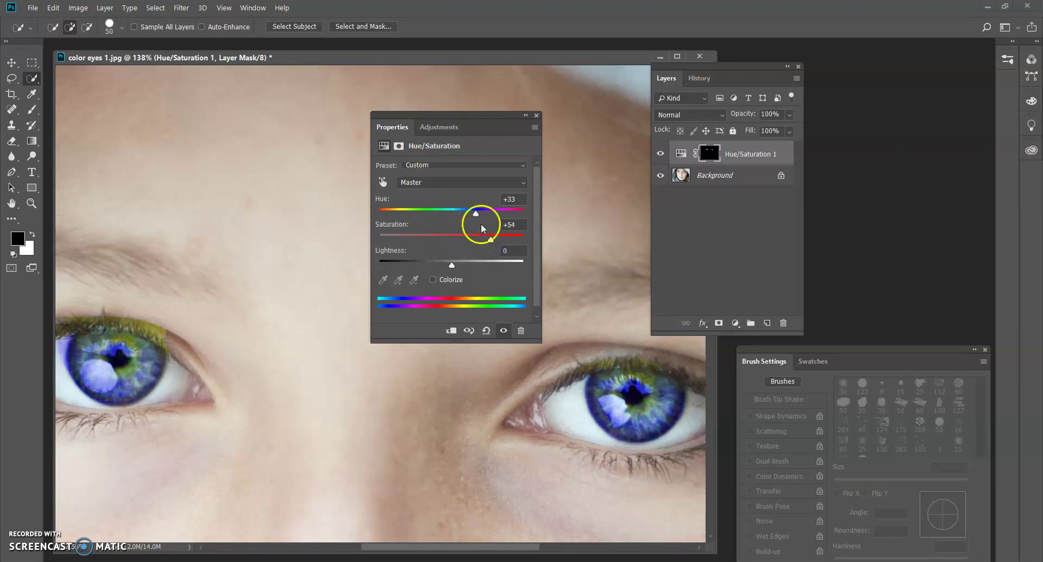
{"action": "left_click_drag", "start_coordinate": [476, 213], "coordinate": [504, 216]}
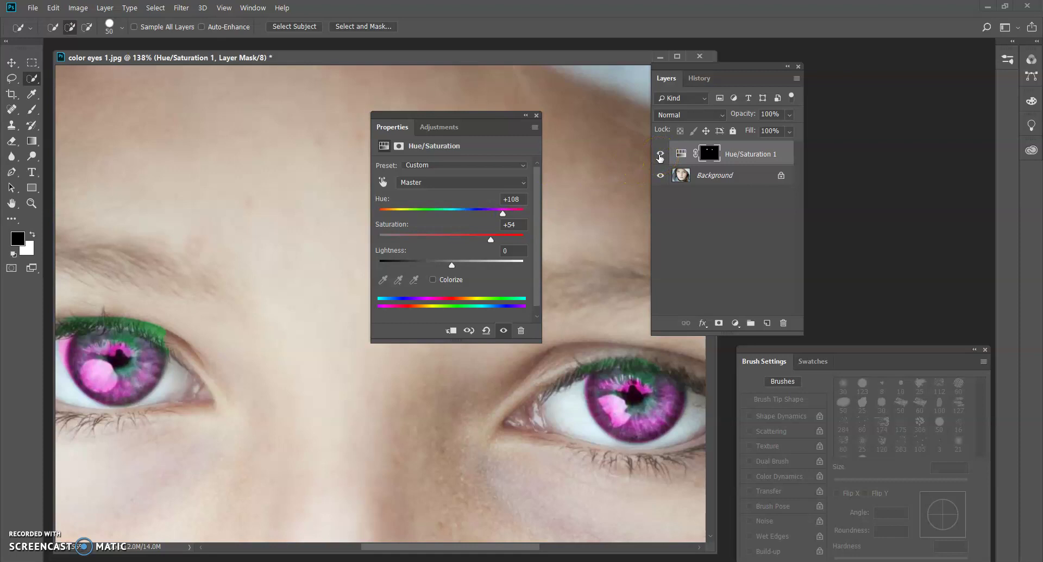
{"action": "left_click", "coordinate": [660, 156]}
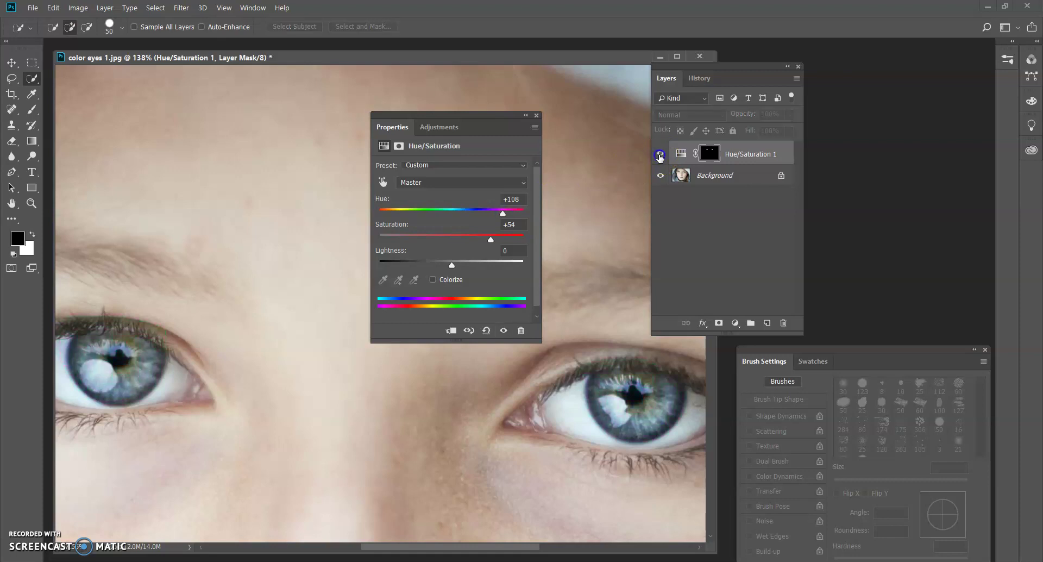
{"action": "left_click", "coordinate": [660, 155]}
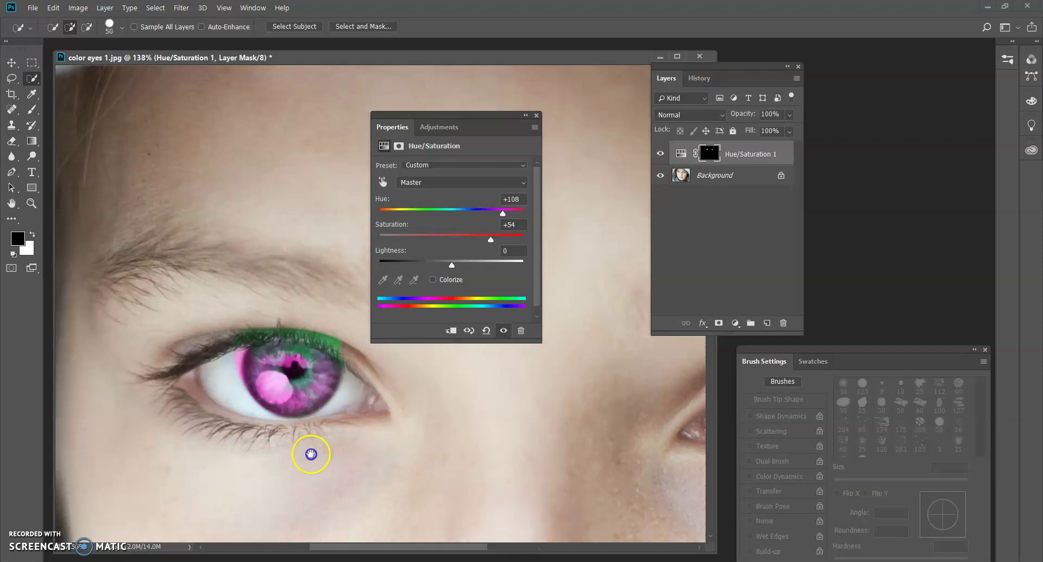
{"action": "left_click_drag", "start_coordinate": [139, 419], "coordinate": [403, 489]}
{"action": "left_click_drag", "start_coordinate": [496, 114], "coordinate": [199, 98]}
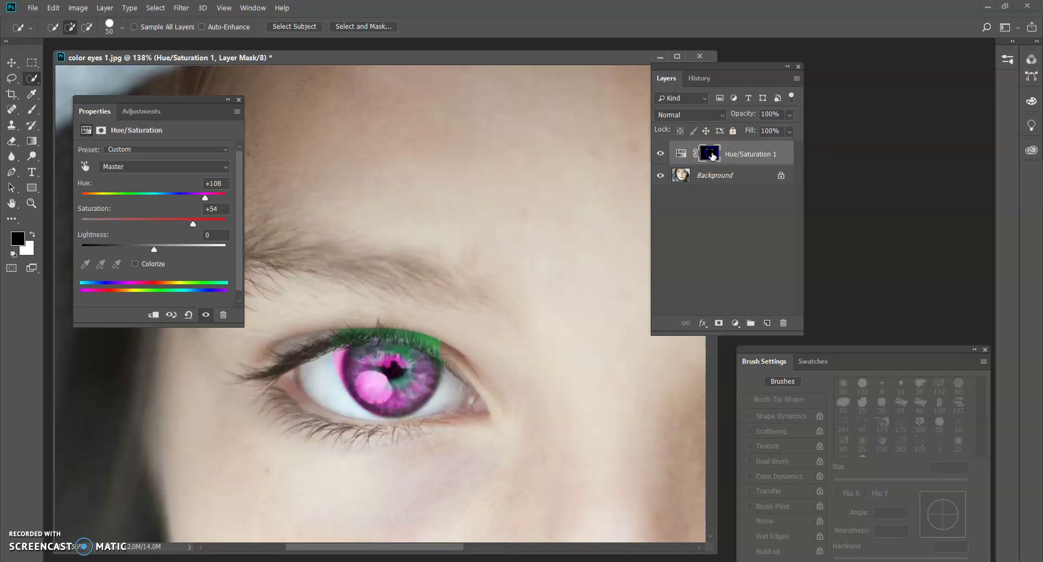
Target the eye layer's mask with the Brush and test black and white strokes, undoing each
{"action": "left_click", "coordinate": [710, 155]}
{"action": "left_click_drag", "start_coordinate": [712, 156], "coordinate": [698, 158]}
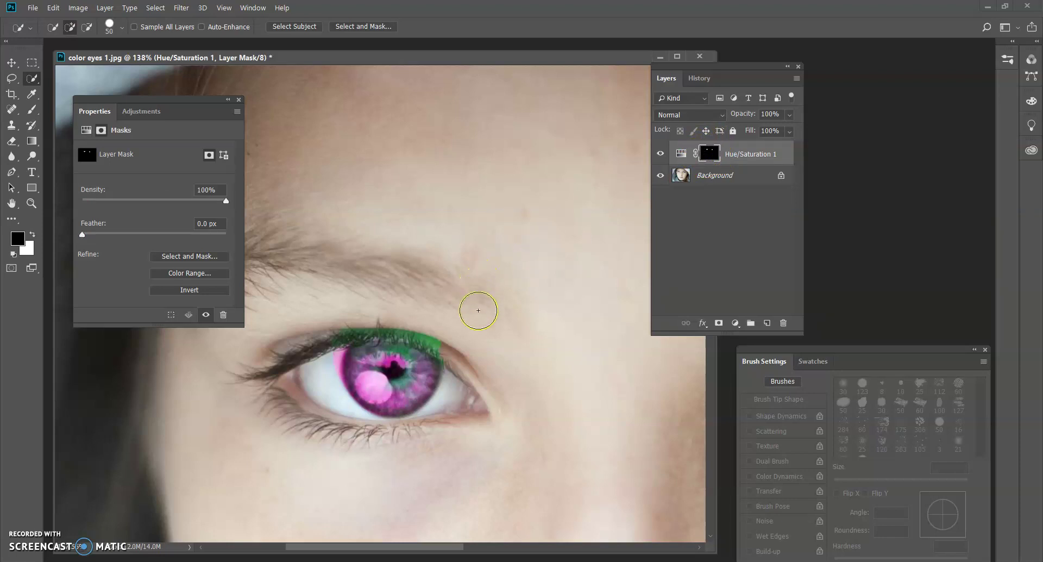
{"action": "key", "text": "b"}
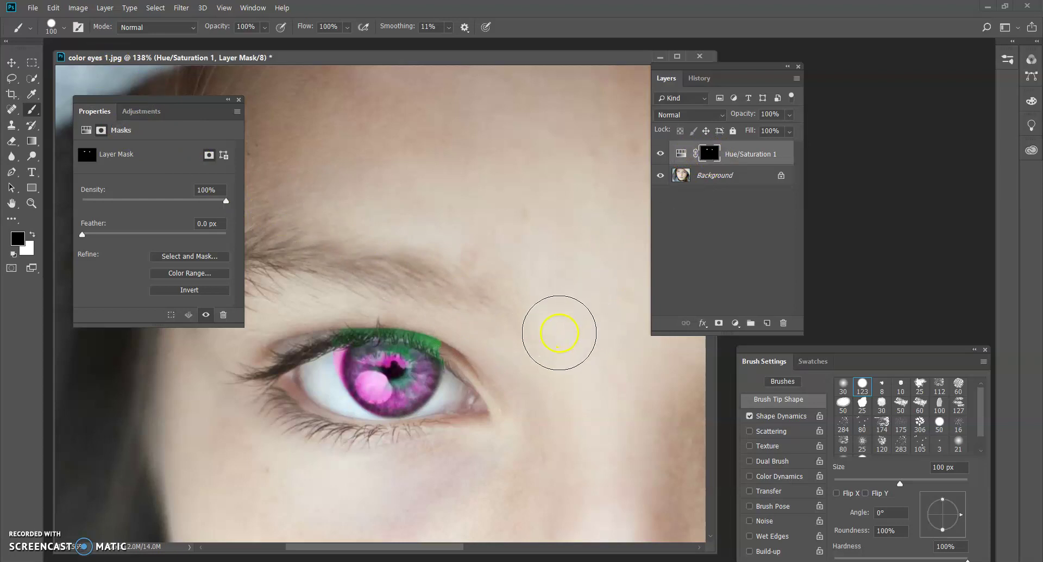
{"action": "left_click_drag", "start_coordinate": [559, 333], "coordinate": [292, 343]}
{"action": "key", "text": "ctrl+z"}
{"action": "key", "text": "x"}
{"action": "mouse_move", "coordinate": [292, 442]}
{"action": "left_mouse_down"}
{"action": "mouse_move", "coordinate": [306, 405]}
{"action": "mouse_move", "coordinate": [459, 357]}
{"action": "mouse_move", "coordinate": [409, 343]}
{"action": "mouse_move", "coordinate": [303, 360]}
{"action": "mouse_move", "coordinate": [281, 396]}
{"action": "mouse_move", "coordinate": [421, 408]}
{"action": "mouse_move", "coordinate": [495, 368]}
{"action": "mouse_move", "coordinate": [445, 317]}
{"action": "mouse_move", "coordinate": [337, 321]}
{"action": "mouse_move", "coordinate": [296, 400]}
{"action": "left_mouse_up"}
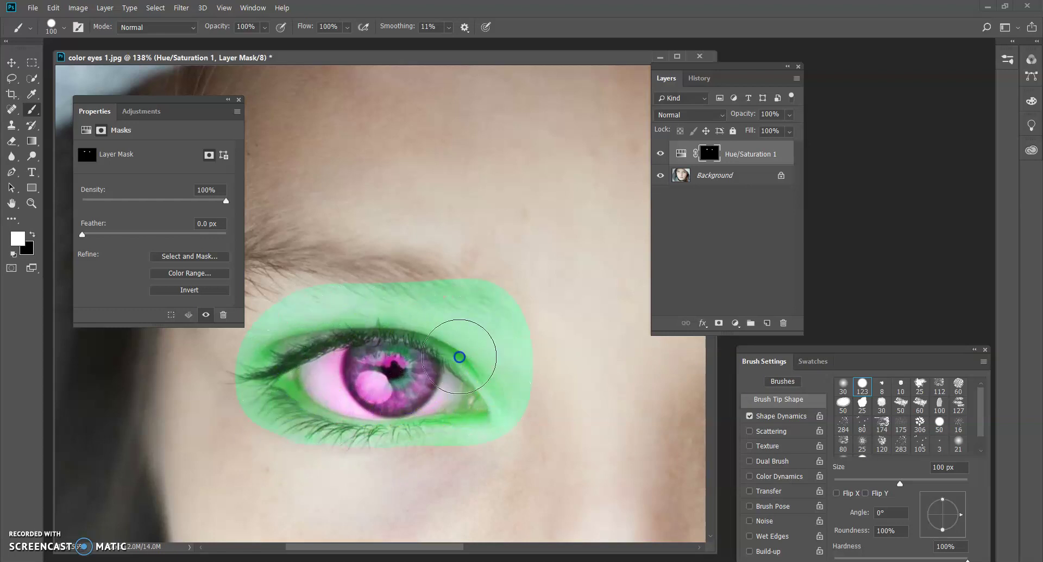
{"action": "mouse_move", "coordinate": [460, 357]}
{"action": "left_mouse_down"}
{"action": "mouse_move", "coordinate": [397, 279]}
{"action": "mouse_move", "coordinate": [273, 311]}
{"action": "mouse_move", "coordinate": [297, 457]}
{"action": "mouse_move", "coordinate": [478, 458]}
{"action": "mouse_move", "coordinate": [508, 344]}
{"action": "mouse_move", "coordinate": [472, 280]}
{"action": "left_mouse_up"}
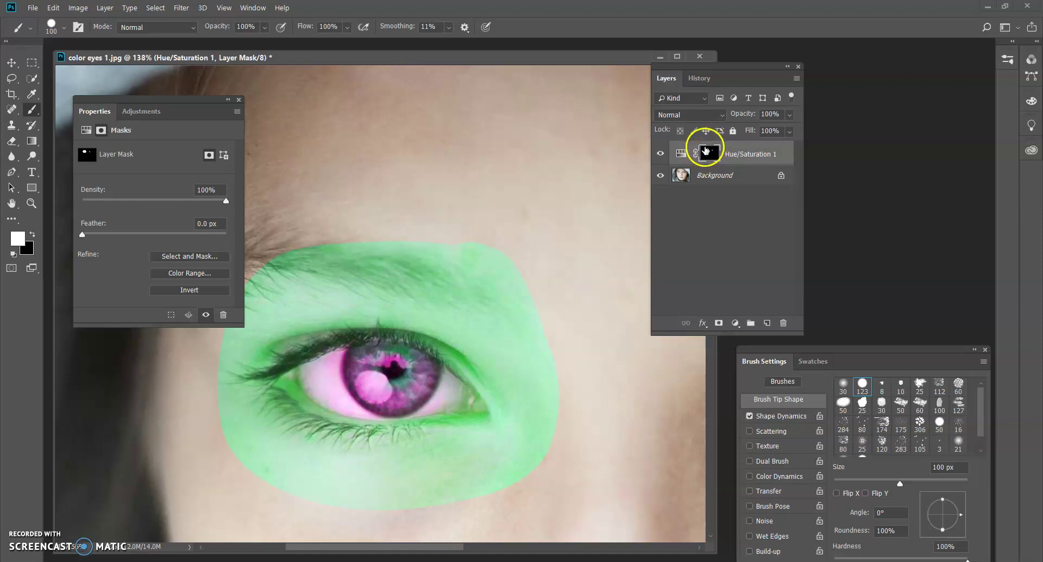
{"action": "key", "text": "ctrl+z"}
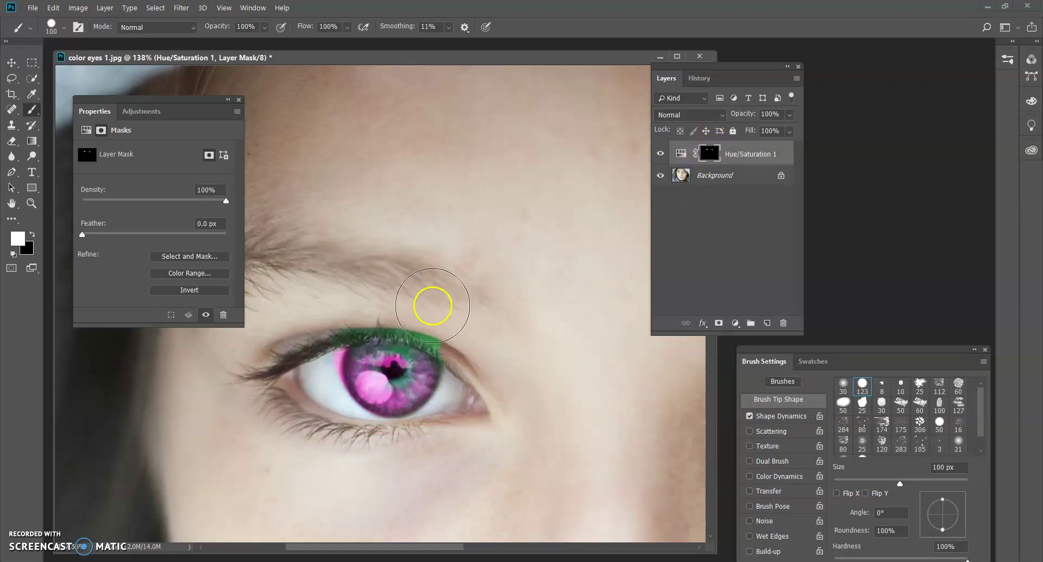
Paint the eye mask with a 45 px brush, removing green from the lashes and eye whites
{"action": "key", "text": "x"}
{"action": "key", "text": "bracketleft"}
{"action": "key", "text": "bracketleft"}
{"action": "key", "text": "bracketleft"}
{"action": "key", "text": "bracketleft"}
{"action": "key", "text": "bracketleft"}
{"action": "key", "text": "bracketleft"}
{"action": "mouse_move", "coordinate": [325, 332]}
{"action": "left_mouse_down"}
{"action": "mouse_move", "coordinate": [376, 319]}
{"action": "mouse_move", "coordinate": [434, 335]}
{"action": "left_mouse_up"}
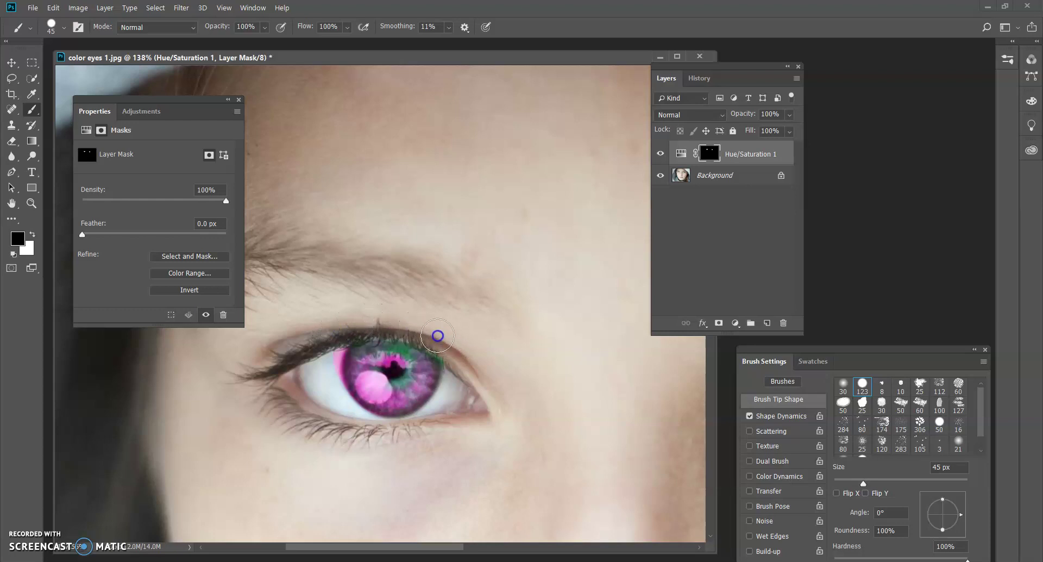
{"action": "left_click", "coordinate": [328, 325]}
{"action": "mouse_move", "coordinate": [327, 326]}
{"action": "left_mouse_down"}
{"action": "mouse_move", "coordinate": [303, 350]}
{"action": "mouse_move", "coordinate": [324, 373]}
{"action": "mouse_move", "coordinate": [329, 332]}
{"action": "mouse_move", "coordinate": [329, 359]}
{"action": "mouse_move", "coordinate": [284, 415]}
{"action": "mouse_move", "coordinate": [321, 377]}
{"action": "mouse_move", "coordinate": [323, 351]}
{"action": "mouse_move", "coordinate": [331, 368]}
{"action": "mouse_move", "coordinate": [361, 360]}
{"action": "mouse_move", "coordinate": [364, 379]}
{"action": "left_mouse_up"}
{"action": "key", "text": "x"}
{"action": "mouse_move", "coordinate": [412, 425]}
{"action": "left_mouse_down"}
{"action": "mouse_move", "coordinate": [404, 460]}
{"action": "mouse_move", "coordinate": [457, 443]}
{"action": "mouse_move", "coordinate": [475, 414]}
{"action": "mouse_move", "coordinate": [537, 447]}
{"action": "mouse_move", "coordinate": [593, 439]}
{"action": "mouse_move", "coordinate": [414, 437]}
{"action": "left_mouse_up"}
{"action": "left_click", "coordinate": [441, 402]}
{"action": "left_click_drag", "start_coordinate": [441, 402], "coordinate": [432, 375]}
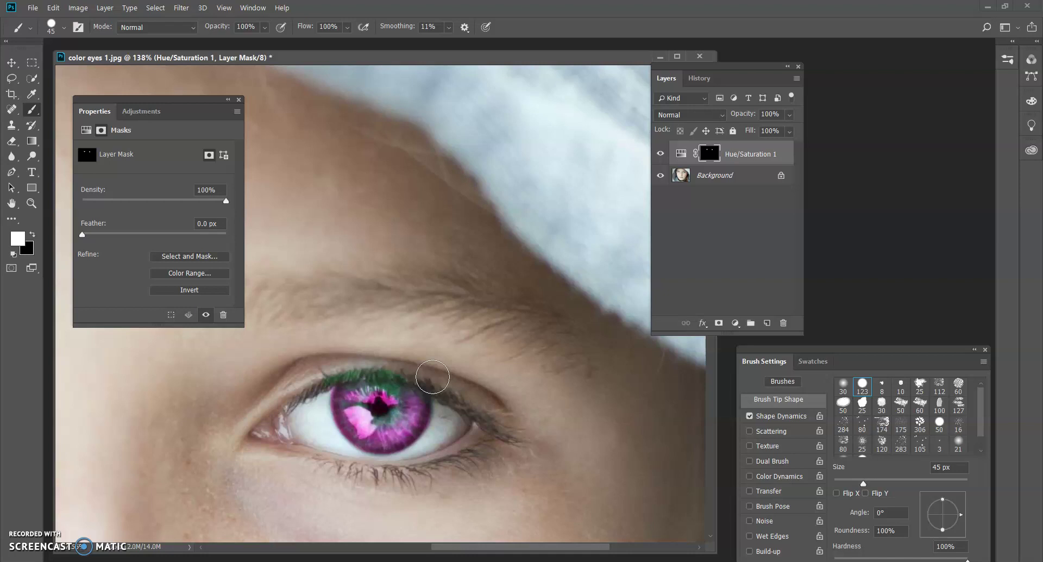
{"action": "key", "text": "x"}
{"action": "mouse_move", "coordinate": [333, 372]}
{"action": "left_mouse_down"}
{"action": "mouse_move", "coordinate": [305, 379]}
{"action": "mouse_move", "coordinate": [371, 362]}
{"action": "mouse_move", "coordinate": [445, 375]}
{"action": "left_mouse_up"}
{"action": "left_click", "coordinate": [513, 387]}
Zoom out to the whole face and start a Quick Selection over the upper lip area
{"action": "key", "text": "ctrl+minus"}
{"action": "key", "text": "ctrl+minus"}
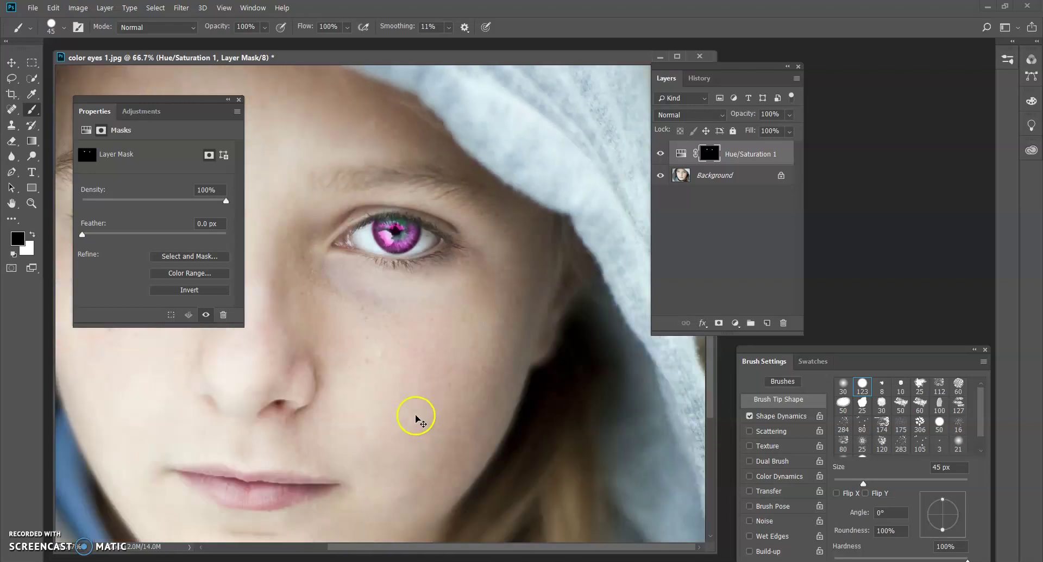
{"action": "mouse_move", "coordinate": [326, 384]}
{"action": "left_mouse_down"}
{"action": "mouse_move", "coordinate": [522, 410]}
{"action": "mouse_move", "coordinate": [505, 403]}
{"action": "left_mouse_up"}
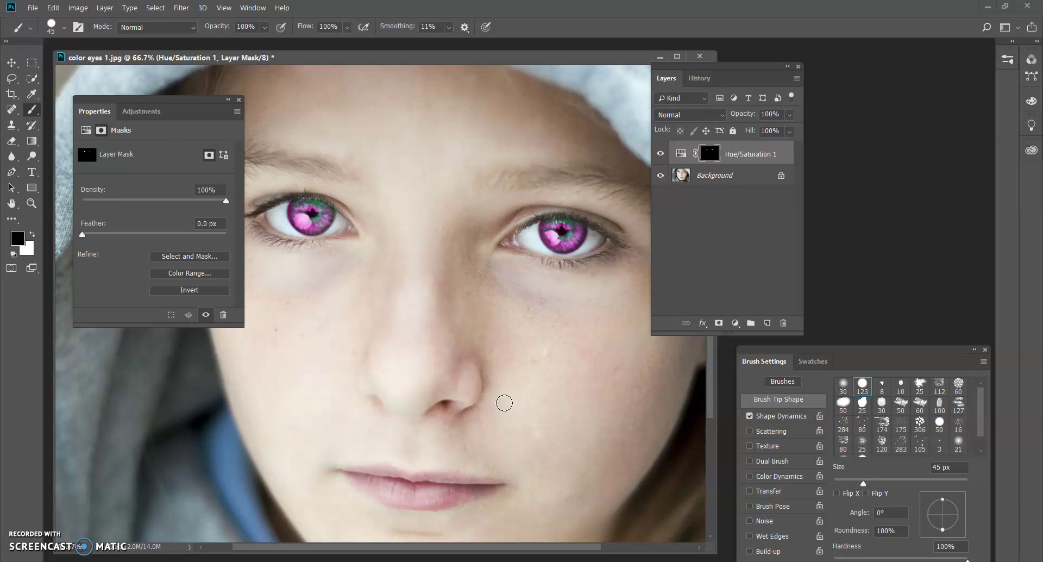
{"action": "left_click_drag", "start_coordinate": [494, 438], "coordinate": [504, 310]}
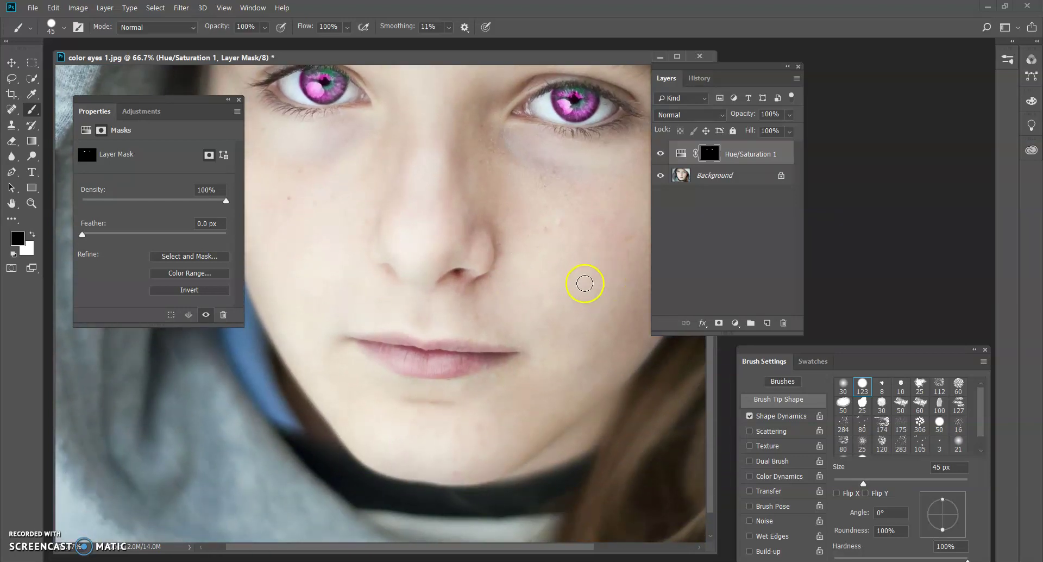
{"action": "key", "text": "w"}
{"action": "mouse_move", "coordinate": [576, 286]}
{"action": "left_mouse_down"}
{"action": "mouse_move", "coordinate": [372, 339]}
{"action": "mouse_move", "coordinate": [367, 324]}
{"action": "left_mouse_up"}
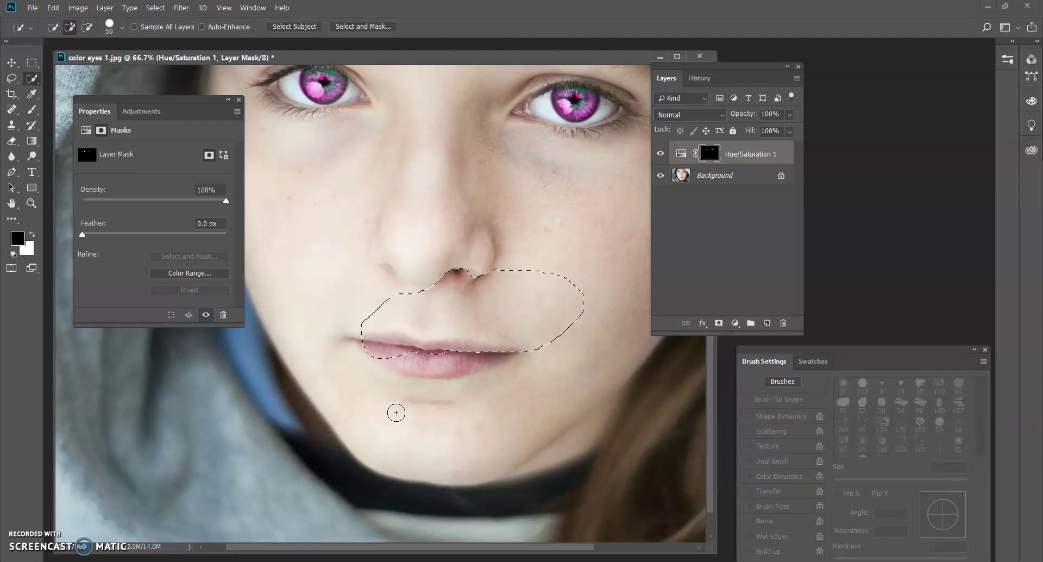
Deselect, target the Background layer, zoom to 100% and select both upper and lower lips
{"action": "key", "text": "ctrl+d"}
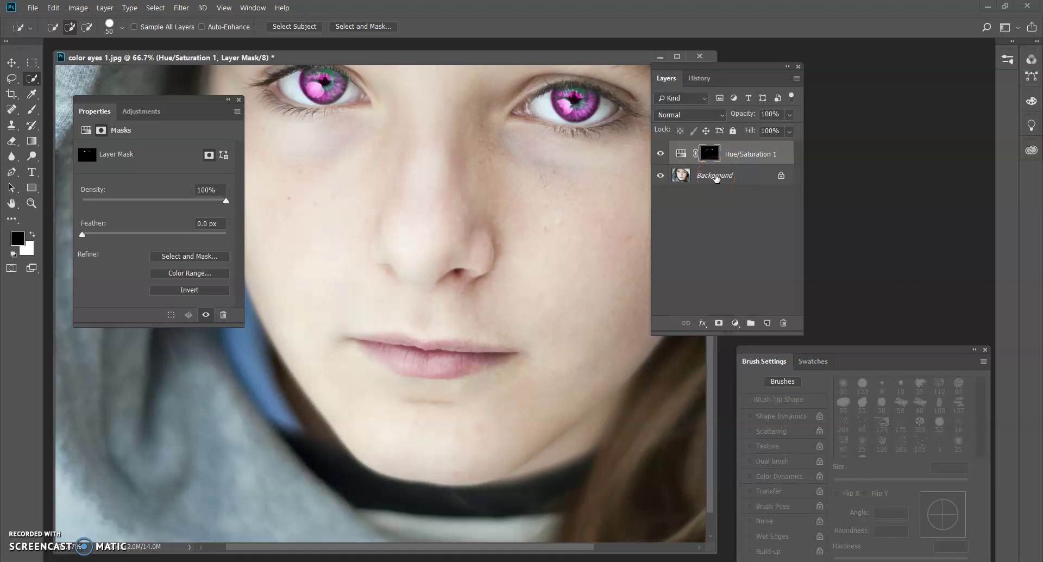
{"action": "left_click", "coordinate": [716, 176]}
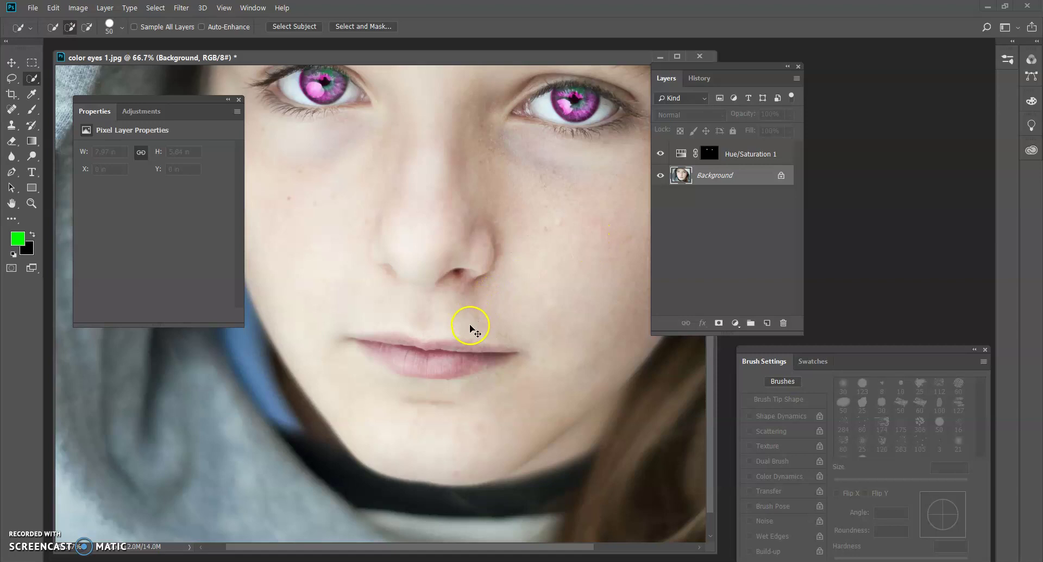
{"action": "key", "text": "ctrl+plus"}
{"action": "mouse_move", "coordinate": [461, 396]}
{"action": "left_mouse_down"}
{"action": "mouse_move", "coordinate": [513, 392]}
{"action": "mouse_move", "coordinate": [428, 392]}
{"action": "mouse_move", "coordinate": [381, 374]}
{"action": "left_mouse_up"}
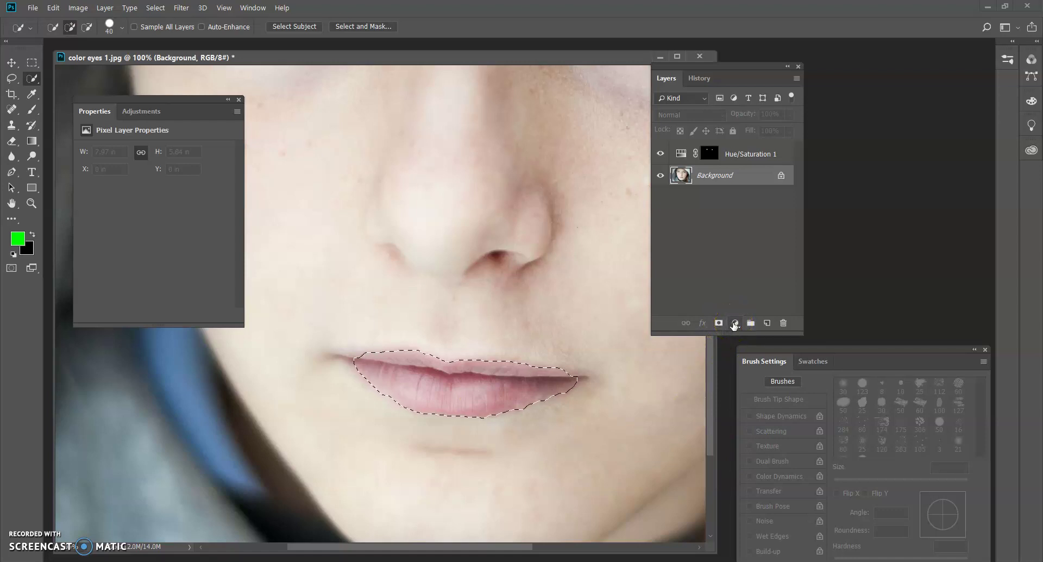
Add a lips-masked Hue/Saturation layer and rename it 'lip Hue/Saturation 2'
{"action": "left_click", "coordinate": [734, 324]}
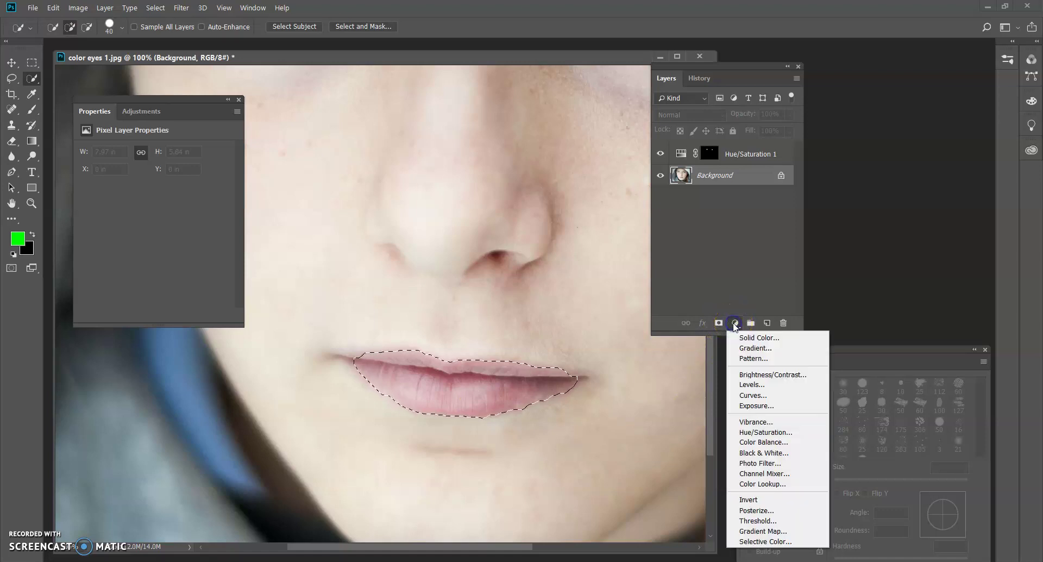
{"action": "left_click", "coordinate": [751, 433]}
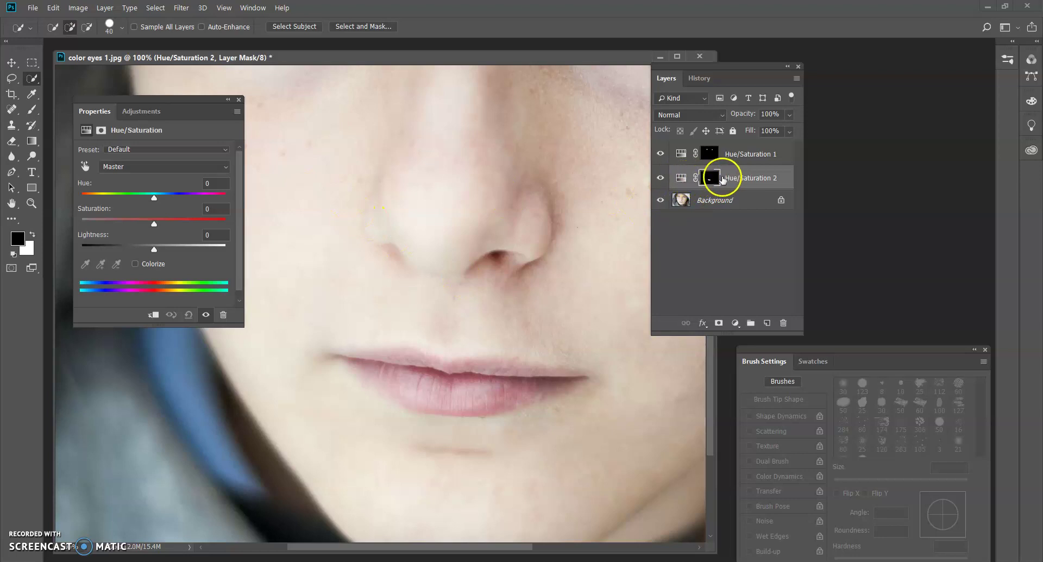
{"action": "double_click", "coordinate": [736, 179]}
{"action": "left_click", "coordinate": [726, 180]}
{"action": "type", "text": "loo"}
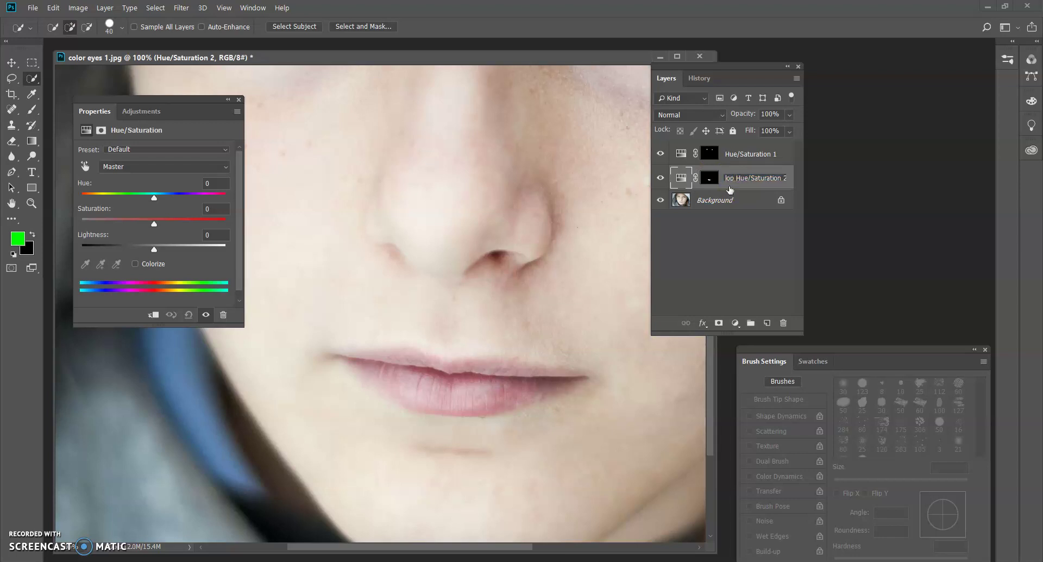
{"action": "key", "text": "BackSpace"}
{"action": "key", "text": "BackSpace"}
{"action": "key", "text": "BackSpace"}
{"action": "key", "text": "BackSpace"}
{"action": "type", "text": "lip"}
{"action": "key", "text": "Return"}
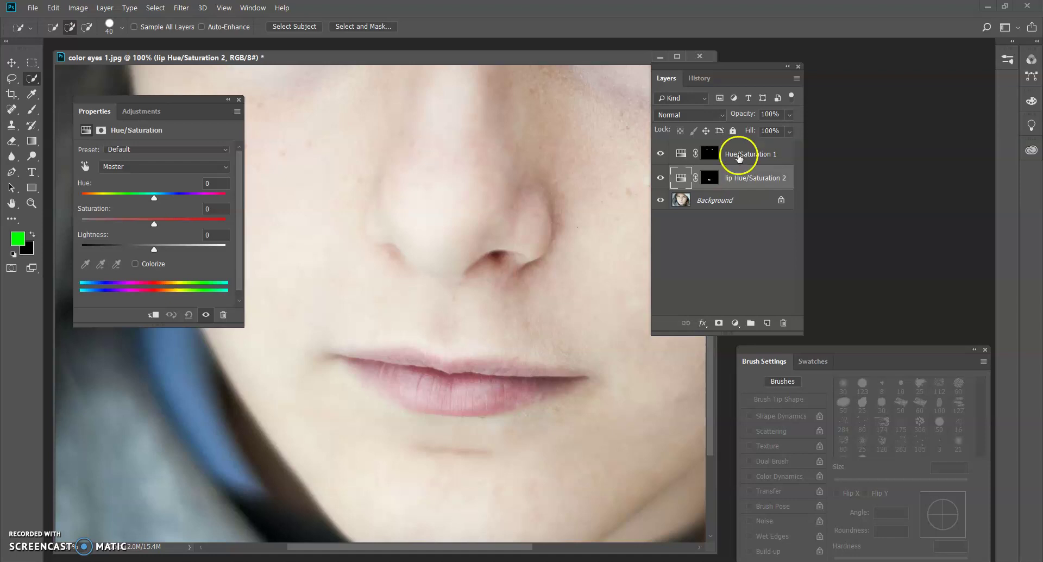
Rename the iris adjustment layer to 'eyes Hue/Saturation 1'
{"action": "left_click", "coordinate": [738, 157]}
{"action": "double_click", "coordinate": [738, 156]}
{"action": "left_click", "coordinate": [726, 153]}
{"action": "type", "text": "eyes"}
{"action": "key", "text": "Return"}
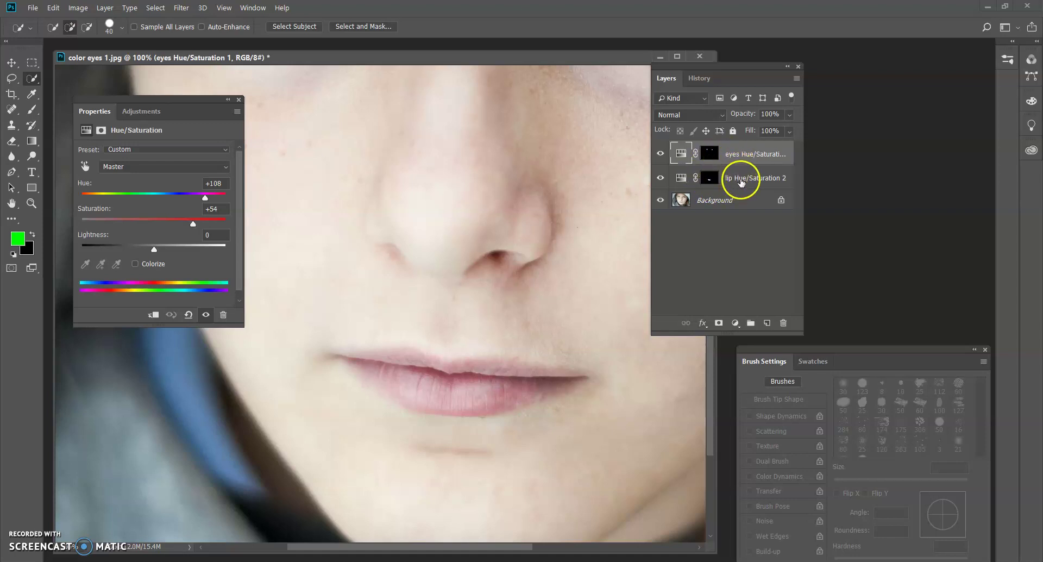
Set the lip adjustment to Hue +86 and Saturation +41, making the lips lime green
{"action": "left_click", "coordinate": [738, 179]}
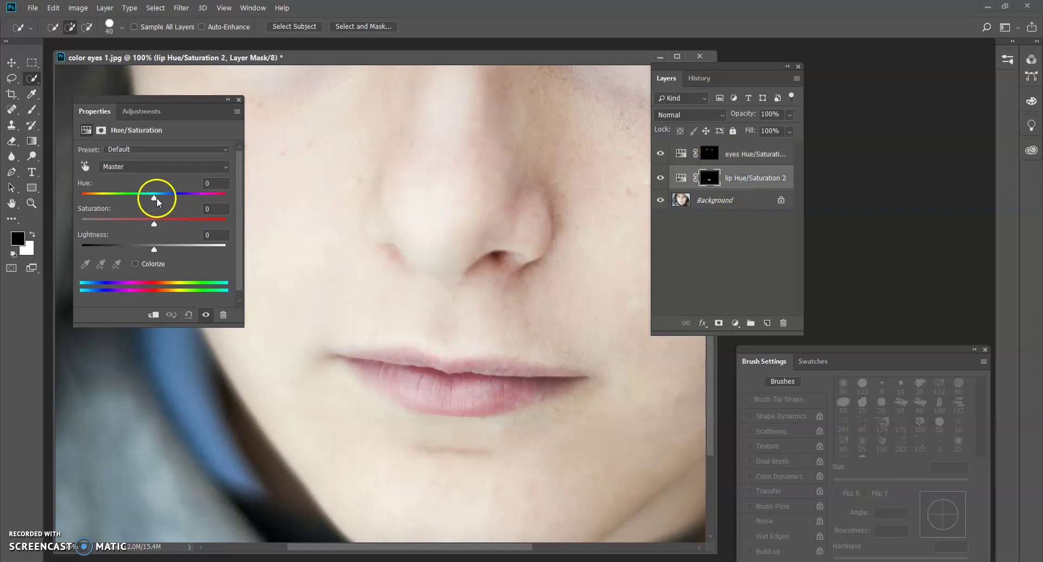
{"action": "left_click_drag", "start_coordinate": [154, 196], "coordinate": [198, 201]}
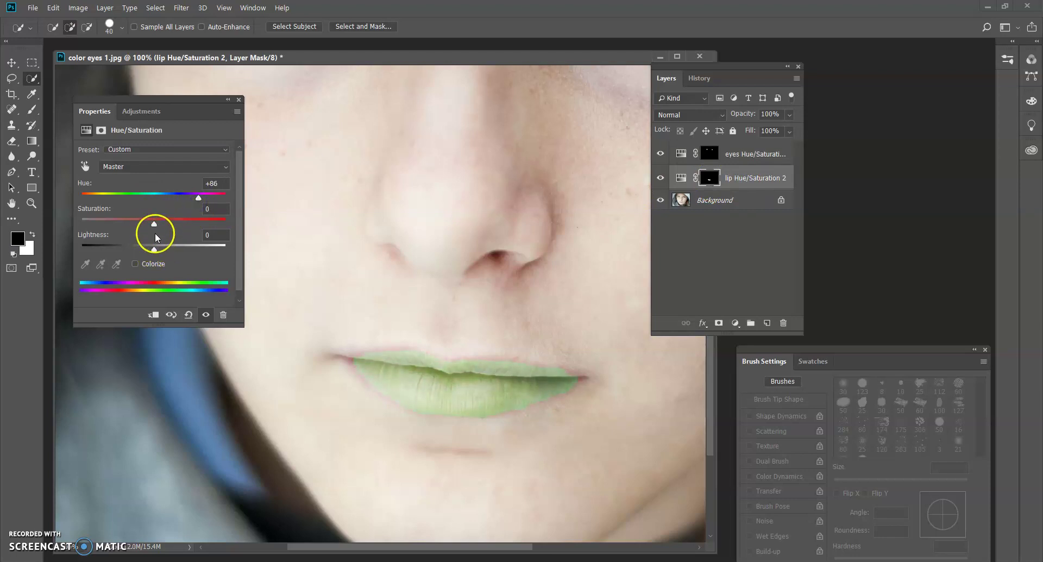
{"action": "left_click_drag", "start_coordinate": [156, 228], "coordinate": [183, 227]}
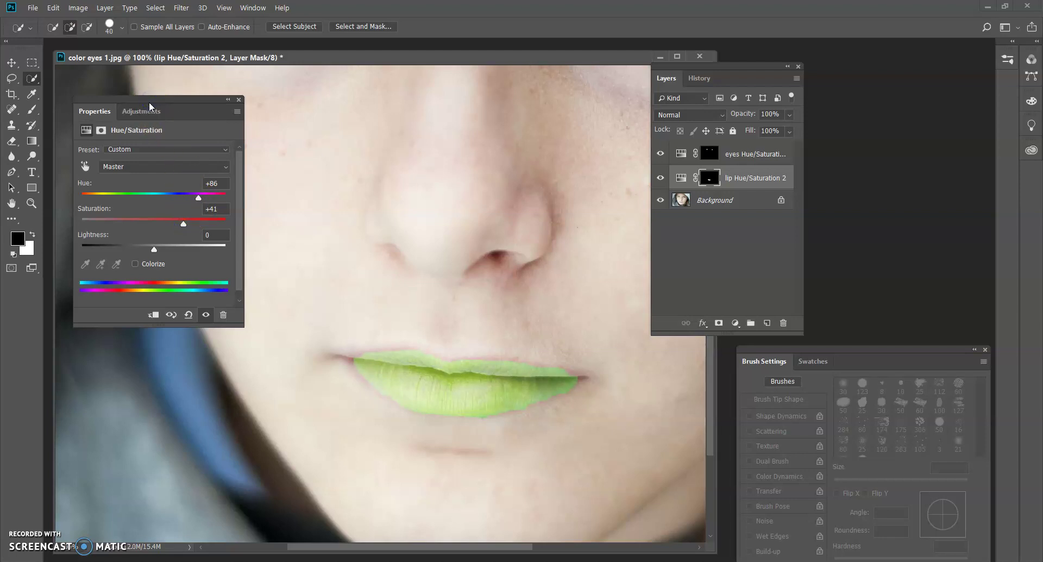
Move the Layers and Properties panels to the right and zoom out to show the whole face
{"action": "left_click_drag", "start_coordinate": [691, 64], "coordinate": [860, 54]}
{"action": "left_click_drag", "start_coordinate": [173, 103], "coordinate": [708, 102]}
{"action": "key", "text": "ctrl+minus"}
{"action": "key", "text": "ctrl+minus"}
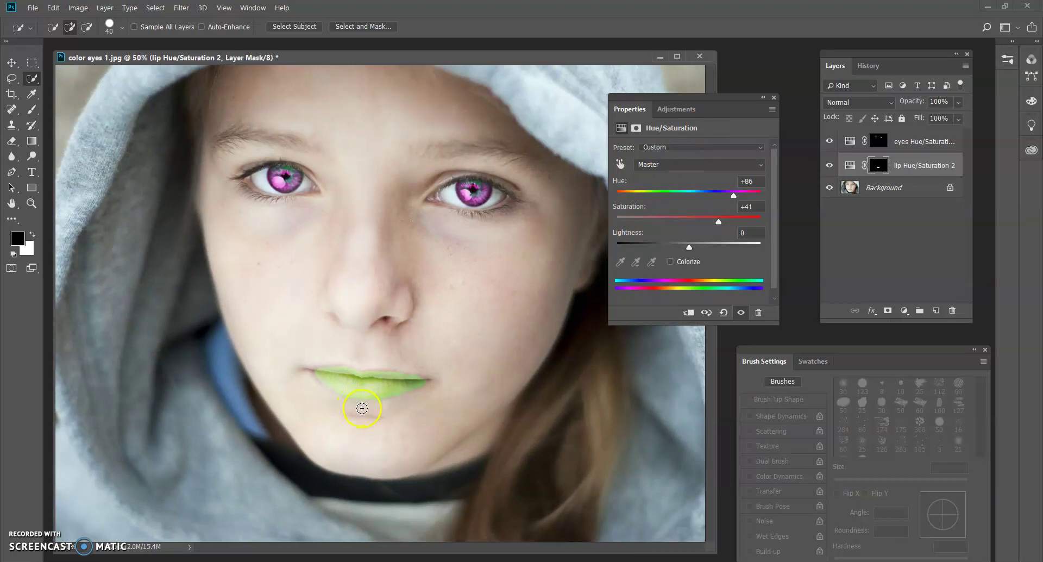
Zoom in closely on the lips and ready the Brush with white for the lip mask
{"action": "key", "text": "z"}
{"action": "mouse_move", "coordinate": [329, 366]}
{"action": "left_mouse_down"}
{"action": "mouse_move", "coordinate": [361, 380]}
{"action": "mouse_move", "coordinate": [433, 380]}
{"action": "left_mouse_up"}
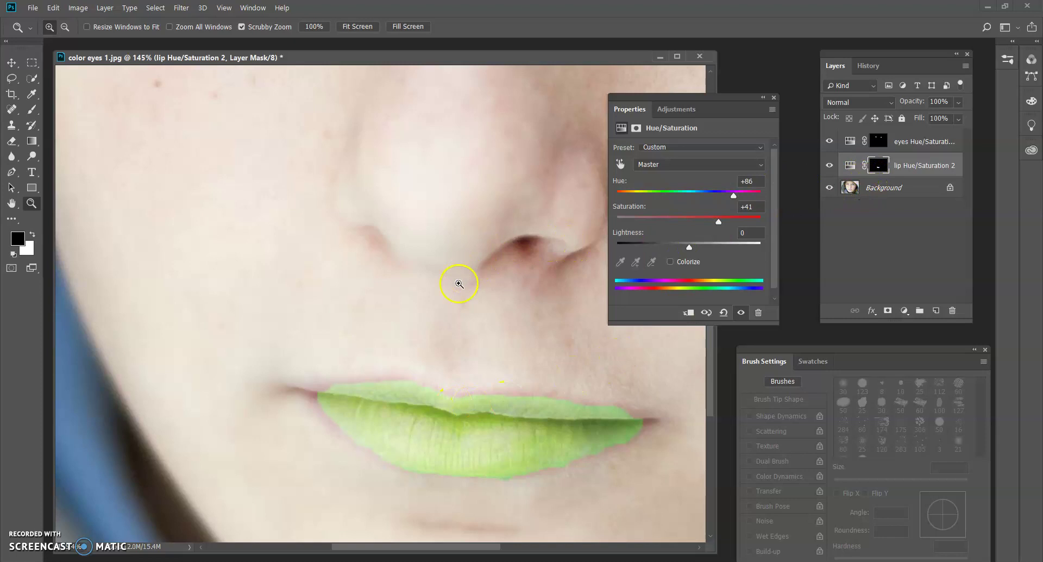
{"action": "key", "text": "b"}
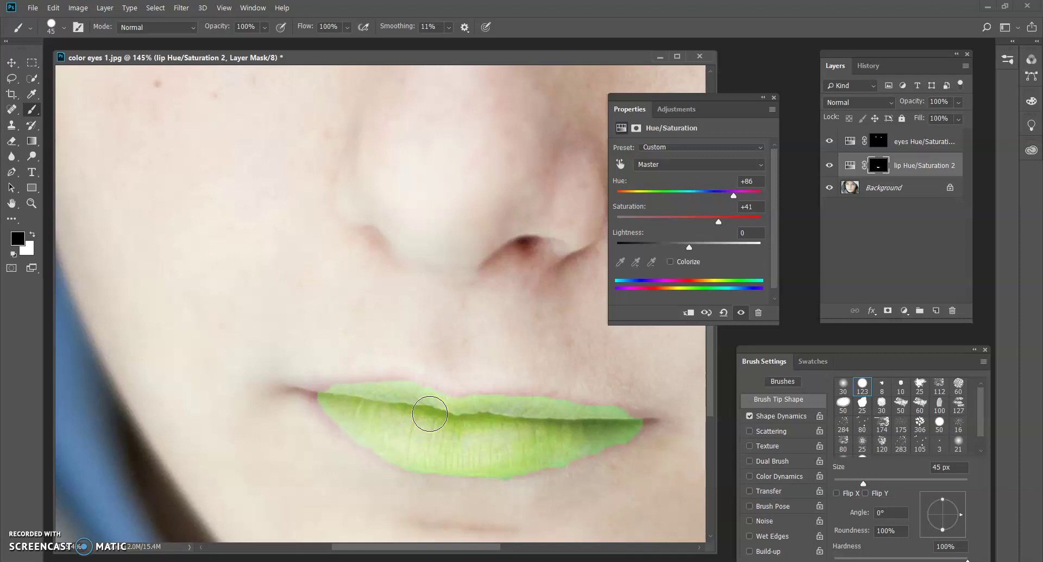
{"action": "key", "text": "x"}
Paint the lip mask with a 15 px brush so green fills both lips to the corners
{"action": "left_click_drag", "start_coordinate": [411, 401], "coordinate": [338, 403]}
{"action": "key", "text": "bracketleft"}
{"action": "key", "text": "bracketleft"}
{"action": "key", "text": "bracketleft"}
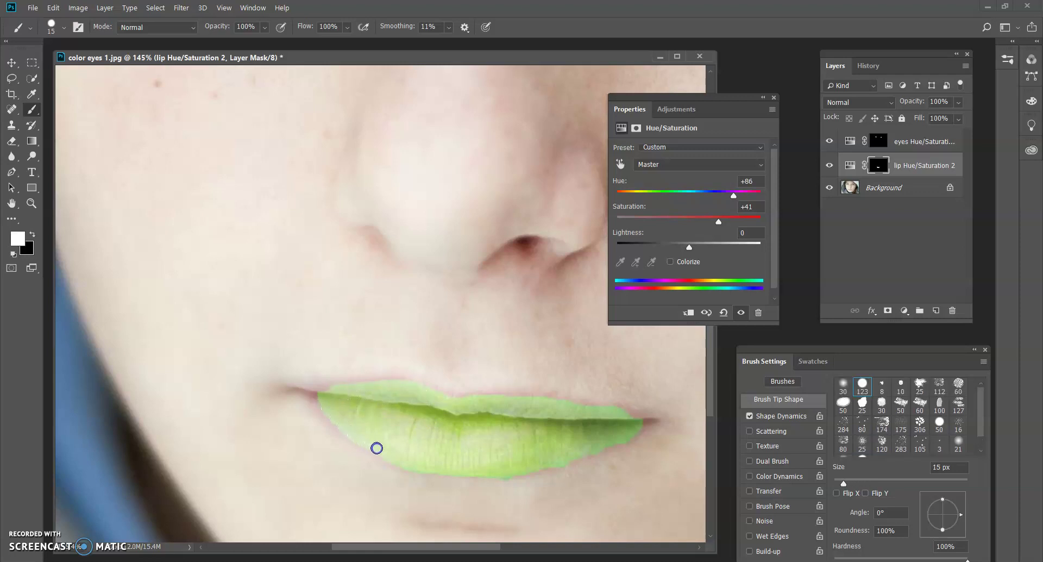
{"action": "mouse_move", "coordinate": [401, 459]}
{"action": "left_mouse_down"}
{"action": "mouse_move", "coordinate": [503, 435]}
{"action": "mouse_move", "coordinate": [531, 462]}
{"action": "mouse_move", "coordinate": [621, 437]}
{"action": "mouse_move", "coordinate": [512, 467]}
{"action": "mouse_move", "coordinate": [526, 466]}
{"action": "left_mouse_up"}
{"action": "left_click_drag", "start_coordinate": [637, 424], "coordinate": [575, 409]}
{"action": "left_click_drag", "start_coordinate": [494, 418], "coordinate": [319, 392]}
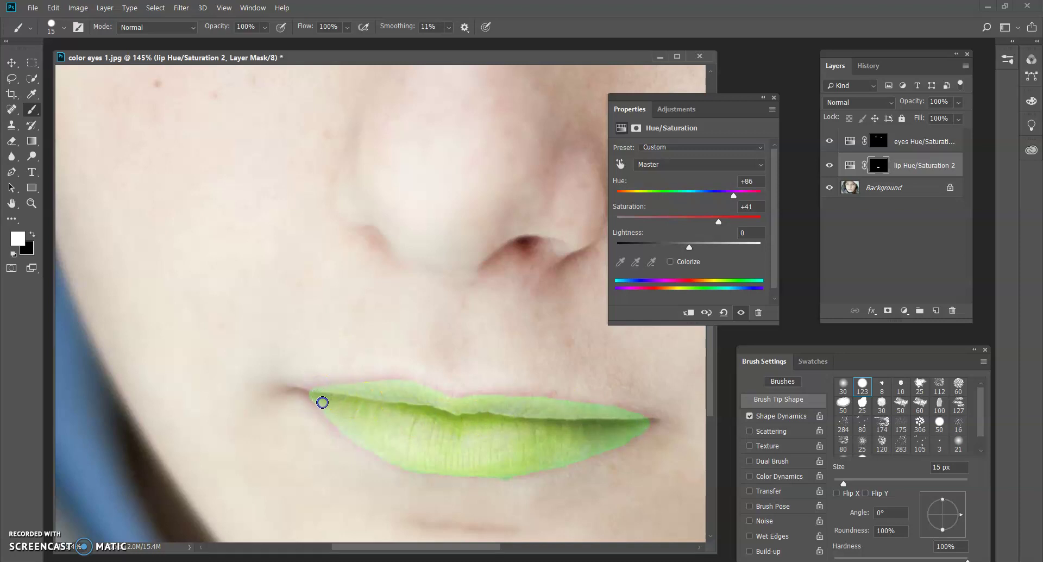
{"action": "mouse_move", "coordinate": [545, 434]}
{"action": "left_mouse_down"}
{"action": "mouse_move", "coordinate": [607, 430]}
{"action": "mouse_move", "coordinate": [631, 441]}
{"action": "mouse_move", "coordinate": [634, 414]}
{"action": "mouse_move", "coordinate": [637, 454]}
{"action": "mouse_move", "coordinate": [618, 460]}
{"action": "mouse_move", "coordinate": [670, 415]}
{"action": "left_mouse_up"}
{"action": "key", "text": "x"}
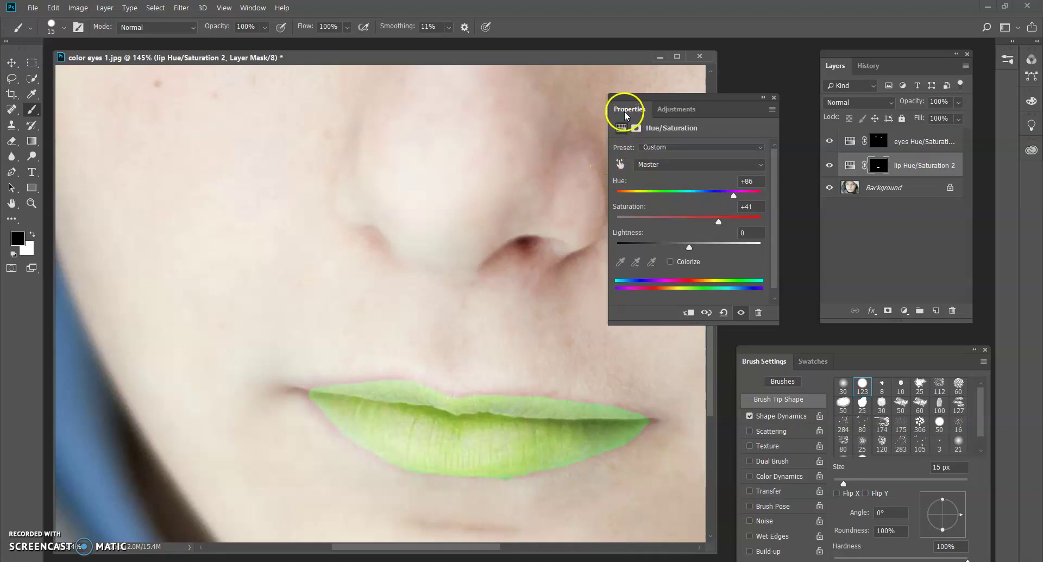
Bring up the lip layer's mask settings in the Properties panel
{"action": "left_click_drag", "start_coordinate": [645, 96], "coordinate": [638, 115]}
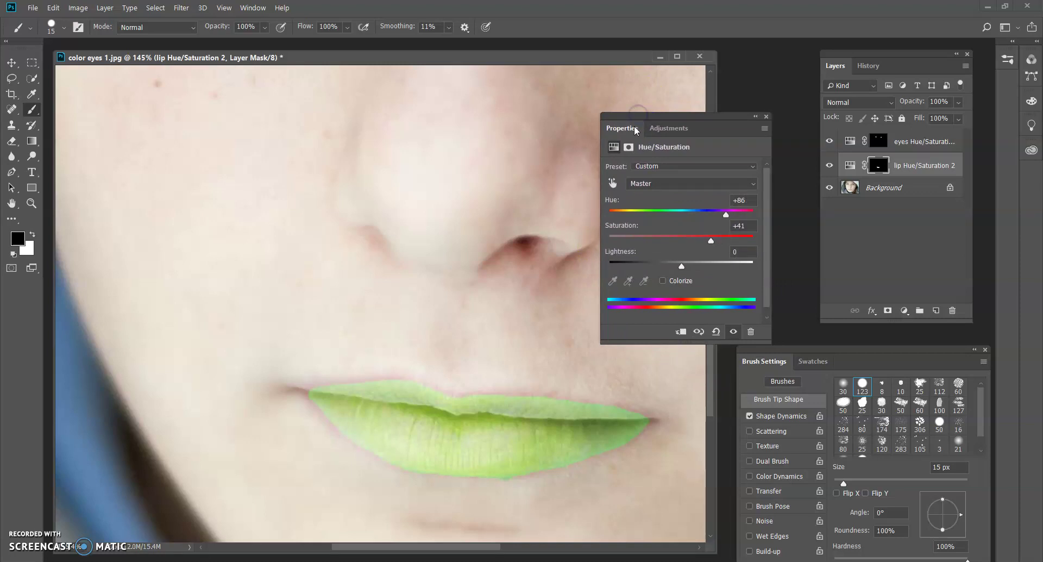
{"action": "left_click", "coordinate": [626, 132]}
{"action": "left_click", "coordinate": [664, 129]}
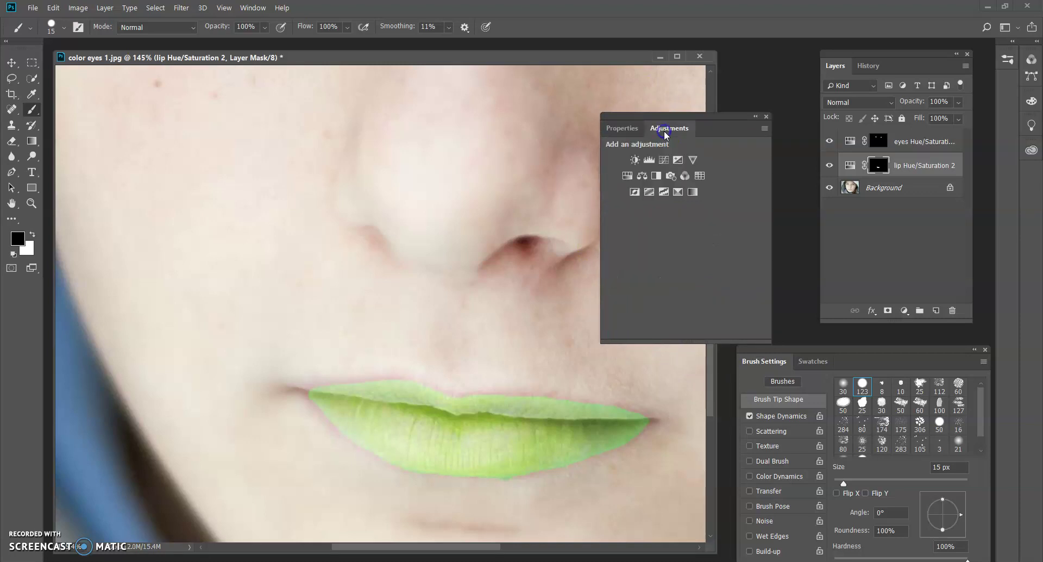
{"action": "left_click", "coordinate": [625, 132]}
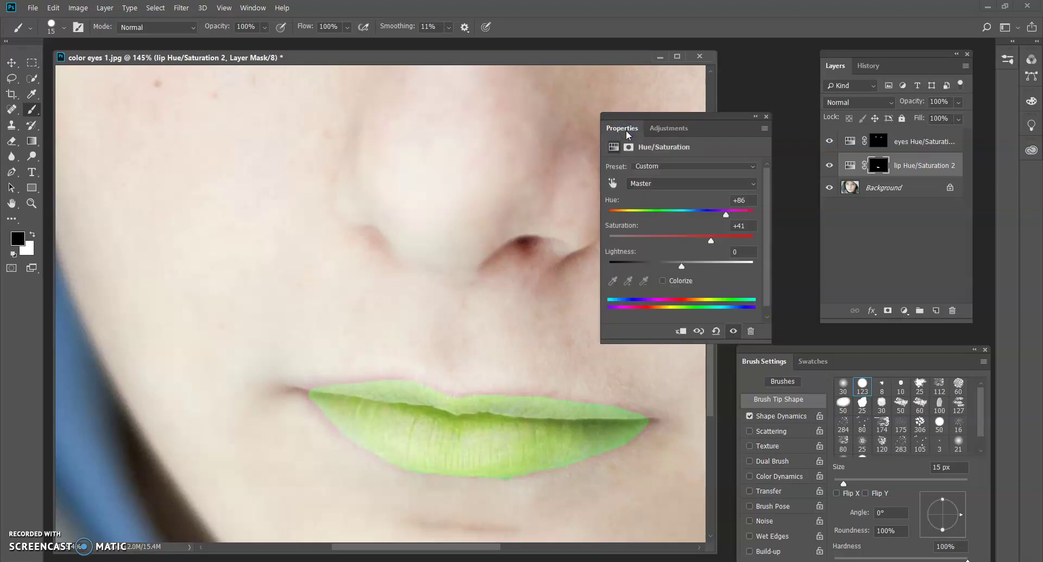
{"action": "left_click", "coordinate": [614, 147]}
{"action": "left_click", "coordinate": [628, 147]}
{"action": "left_click", "coordinate": [628, 147]}
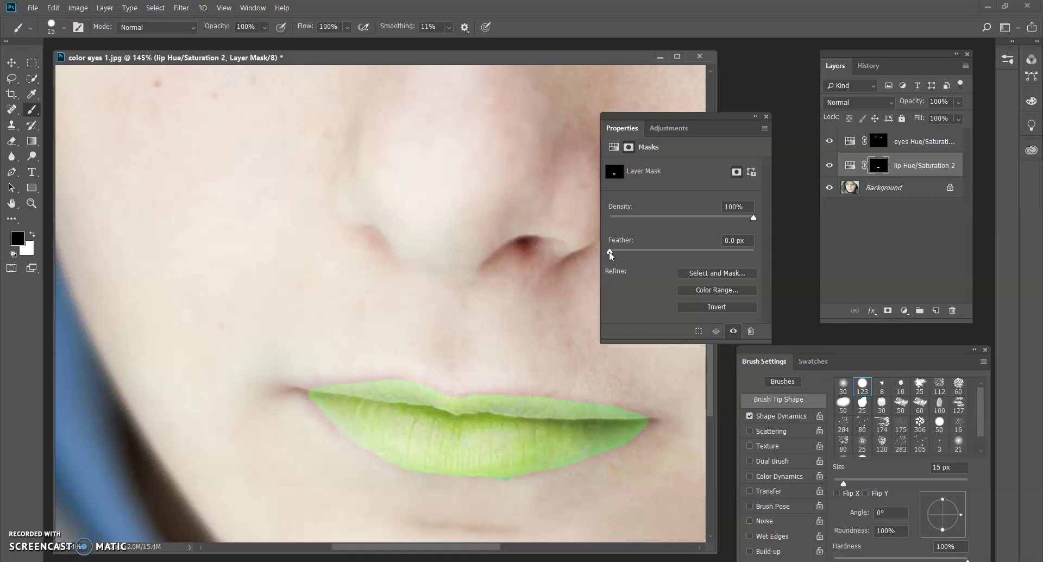
Feather the lip mask 4.2 px, then zoom out to 50% to view the whole face
{"action": "left_click_drag", "start_coordinate": [610, 252], "coordinate": [636, 253]}
{"action": "mouse_move", "coordinate": [635, 253]}
{"action": "left_mouse_down"}
{"action": "mouse_move", "coordinate": [602, 254]}
{"action": "mouse_move", "coordinate": [694, 256]}
{"action": "mouse_move", "coordinate": [630, 253]}
{"action": "mouse_move", "coordinate": [643, 257]}
{"action": "left_mouse_up"}
{"action": "key", "text": "ctrl+minus"}
{"action": "key", "text": "ctrl+minus"}
{"action": "key", "text": "ctrl+minus"}
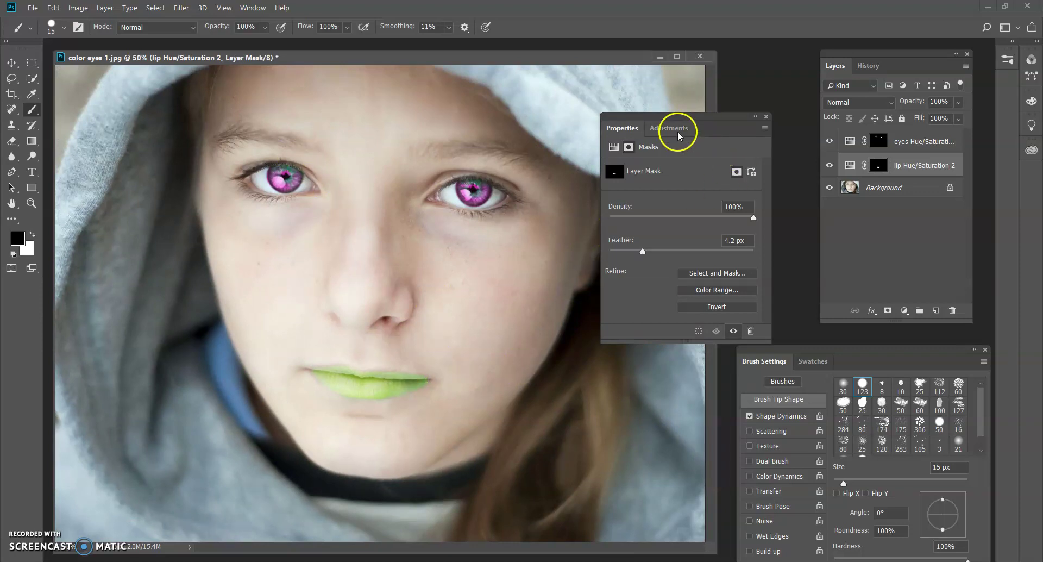
Float the Properties and Layers panels beside the face, then switch to the project folder in File Explorer
{"action": "mouse_move", "coordinate": [662, 113]}
{"action": "left_mouse_down"}
{"action": "mouse_move", "coordinate": [624, 361]}
{"action": "mouse_move", "coordinate": [663, 359]}
{"action": "left_mouse_up"}
{"action": "left_click_drag", "start_coordinate": [831, 57], "coordinate": [687, 77]}
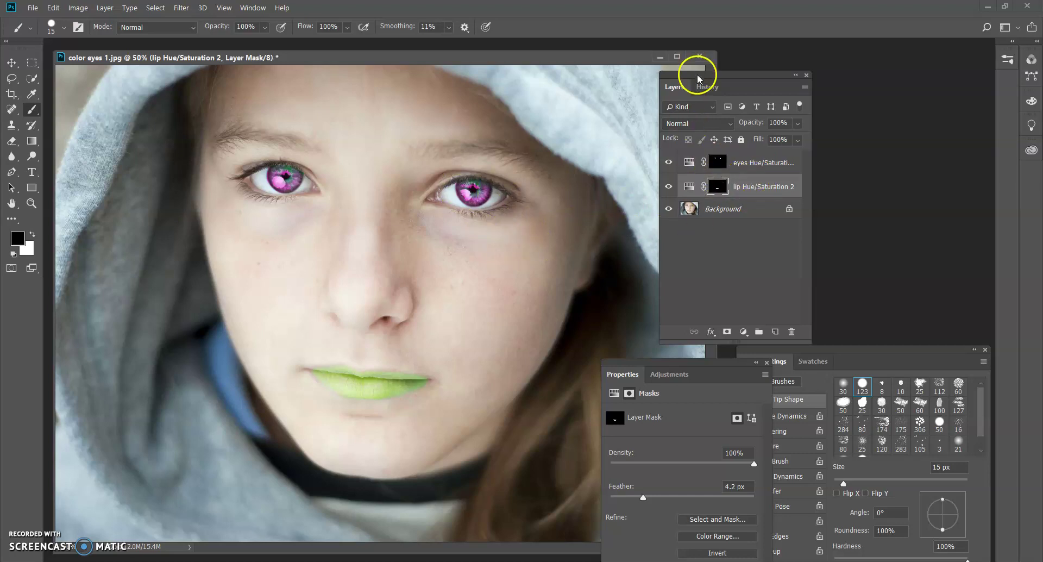
{"action": "left_click_drag", "start_coordinate": [695, 77], "coordinate": [679, 71]}
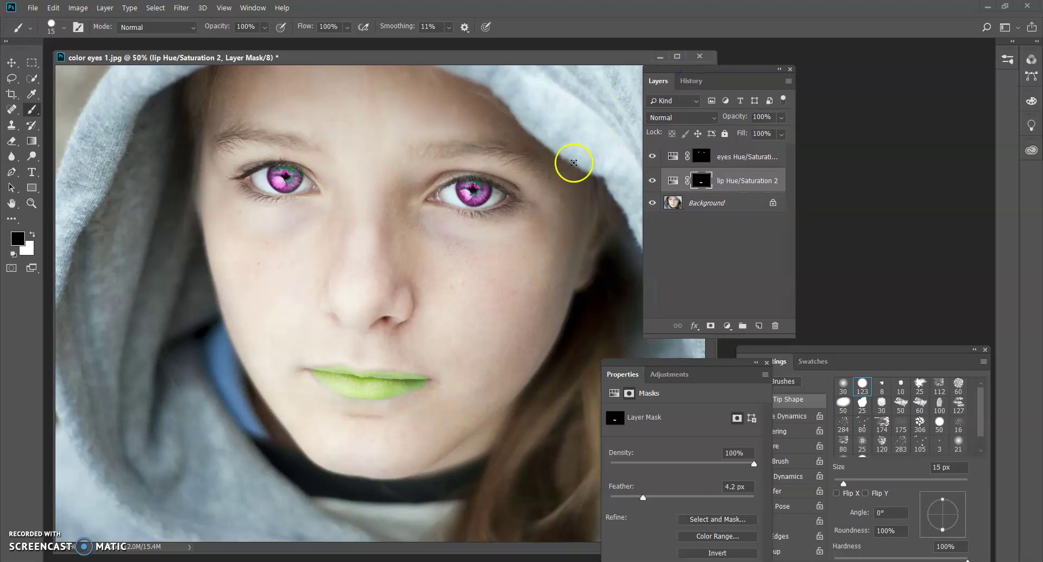
{"action": "left_click_drag", "start_coordinate": [626, 371], "coordinate": [850, 105]}
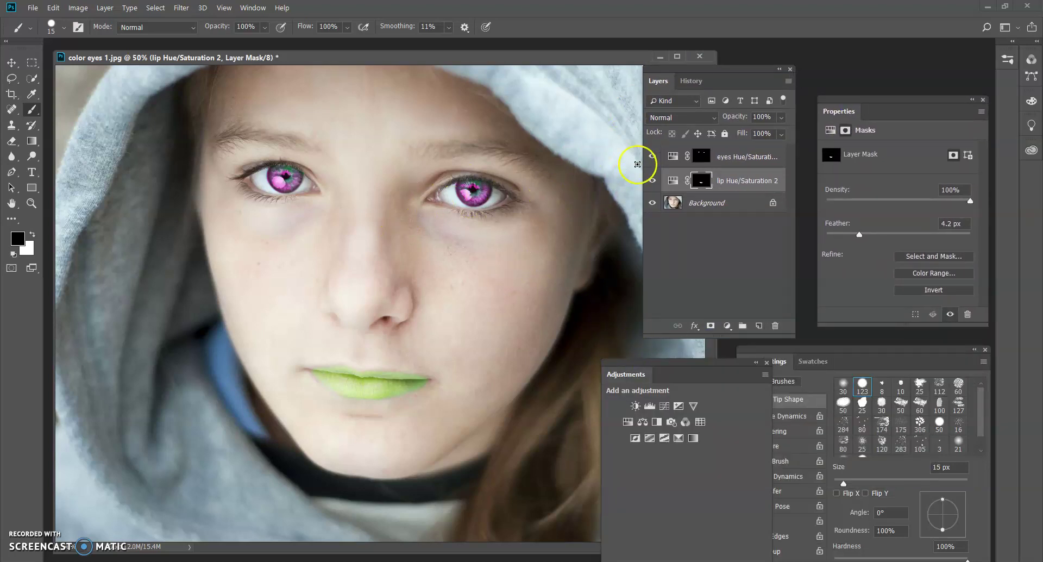
{"action": "left_click_drag", "start_coordinate": [709, 69], "coordinate": [653, 79]}
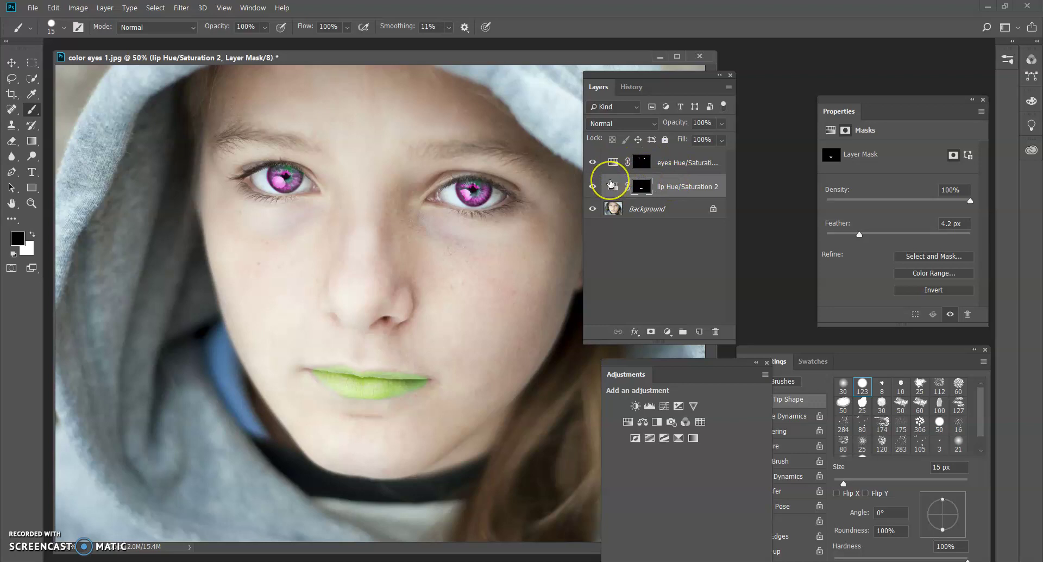
{"action": "left_click_drag", "start_coordinate": [641, 160], "coordinate": [501, 526]}
{"action": "key", "text": "alt+Tab"}
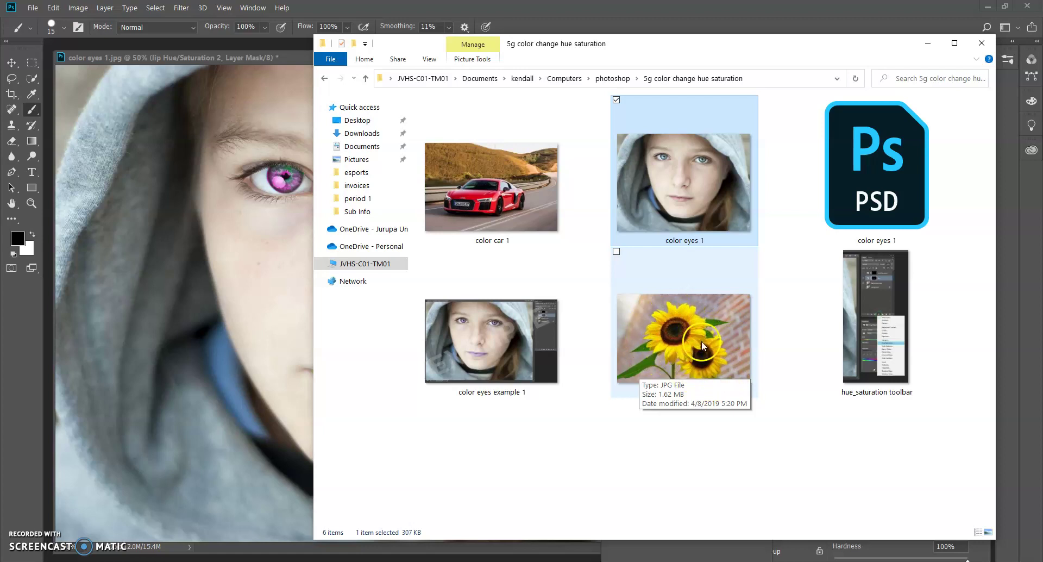
Select the color car 1 image and move the Explorer window down to uncover the Photoshop portrait
{"action": "left_click", "coordinate": [506, 204]}
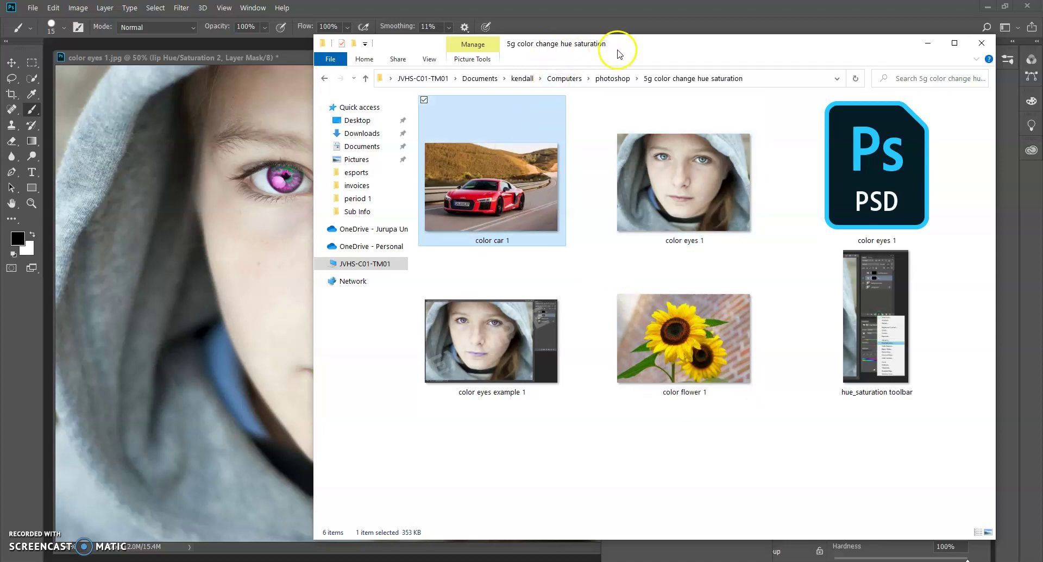
{"action": "left_click_drag", "start_coordinate": [617, 51], "coordinate": [655, 52]}
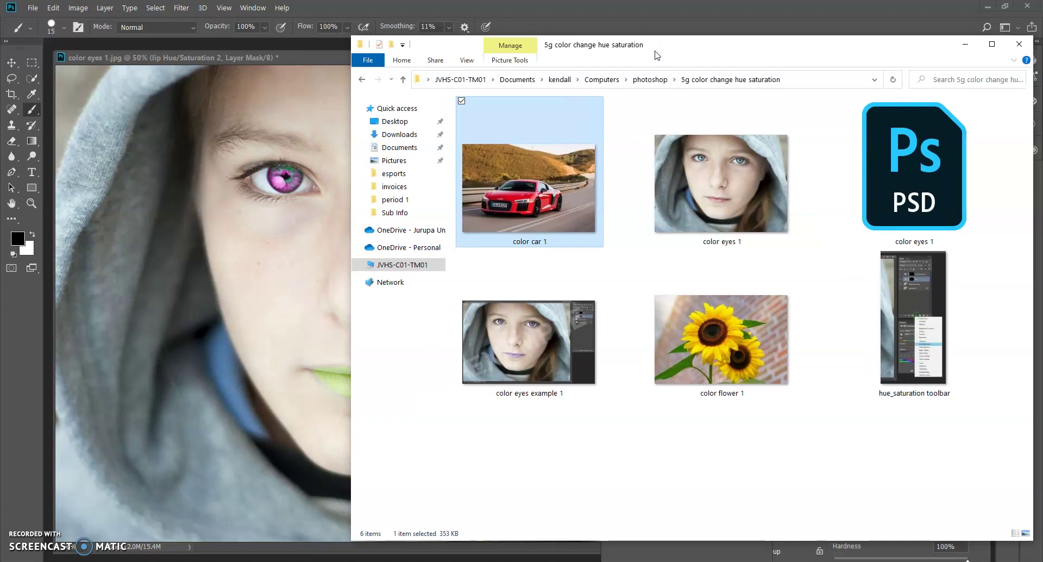
{"action": "left_click", "coordinate": [537, 211]}
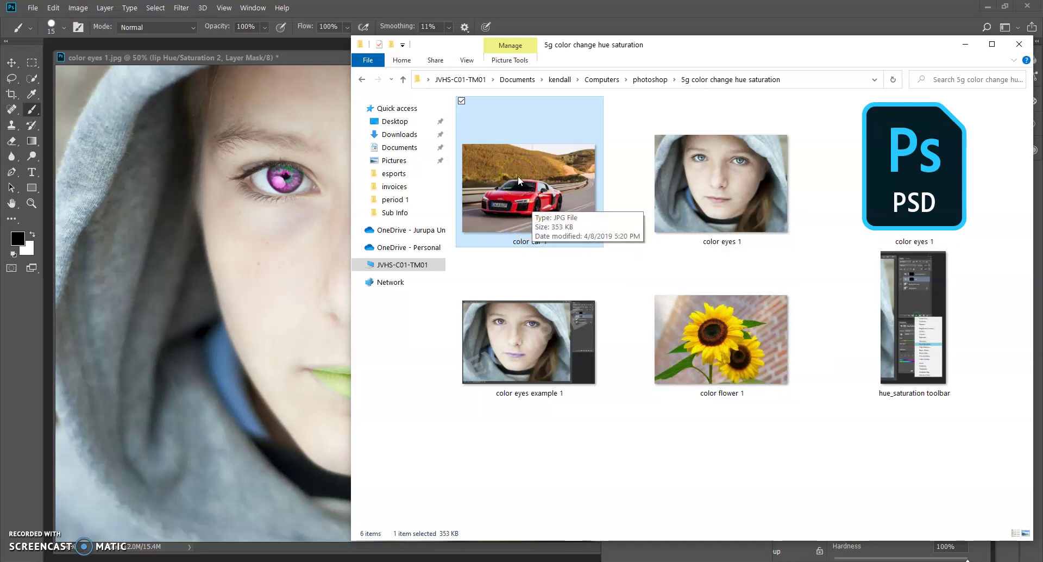
{"action": "left_click", "coordinate": [629, 50]}
{"action": "left_click_drag", "start_coordinate": [629, 50], "coordinate": [606, 419]}
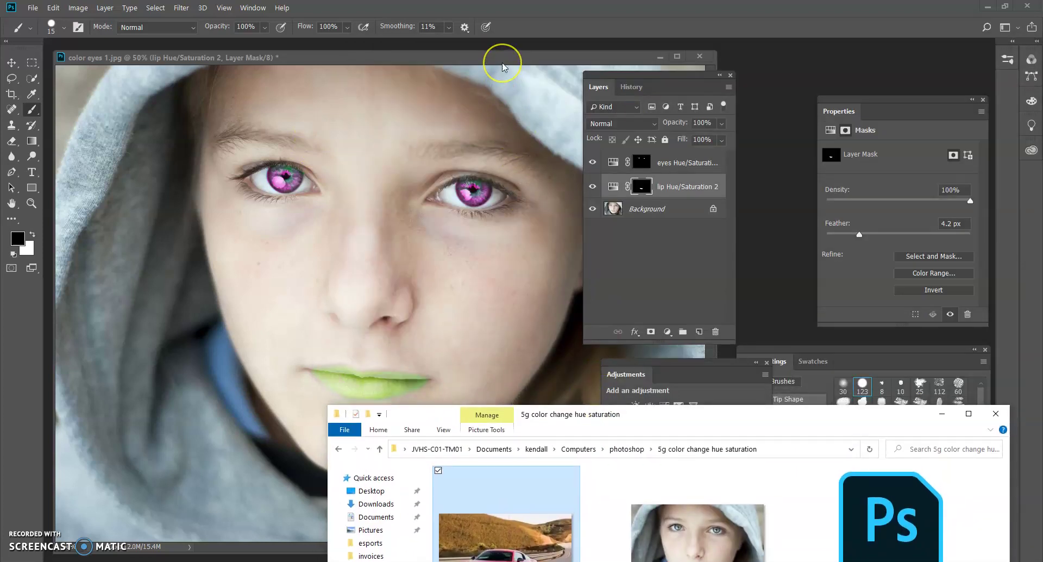